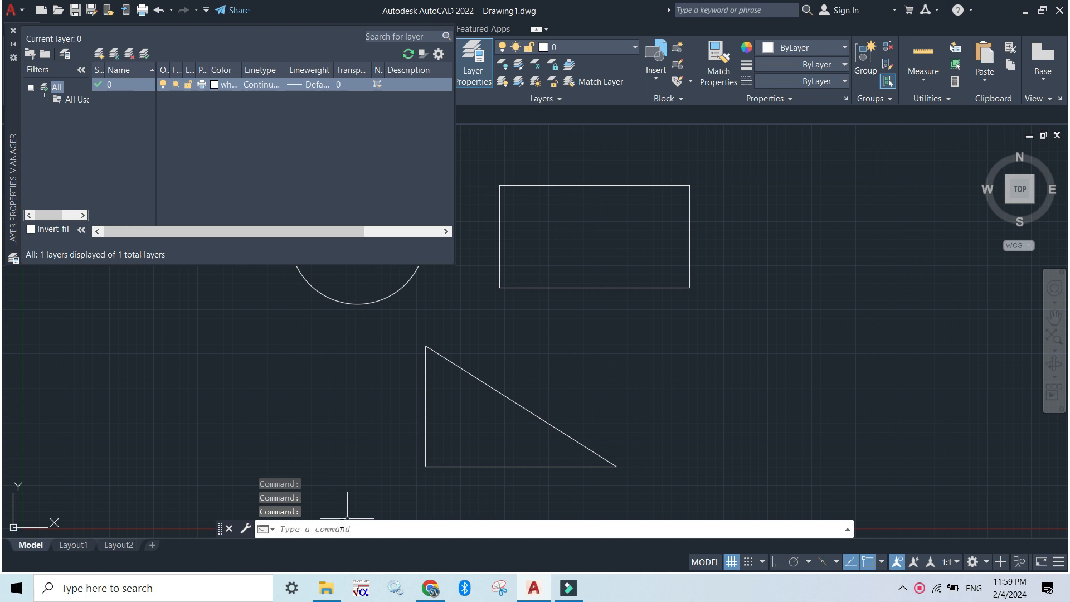
- Close the Layer Properties Manager and reopen it with the LA command
left_click(14, 33)
left_click(338, 530)
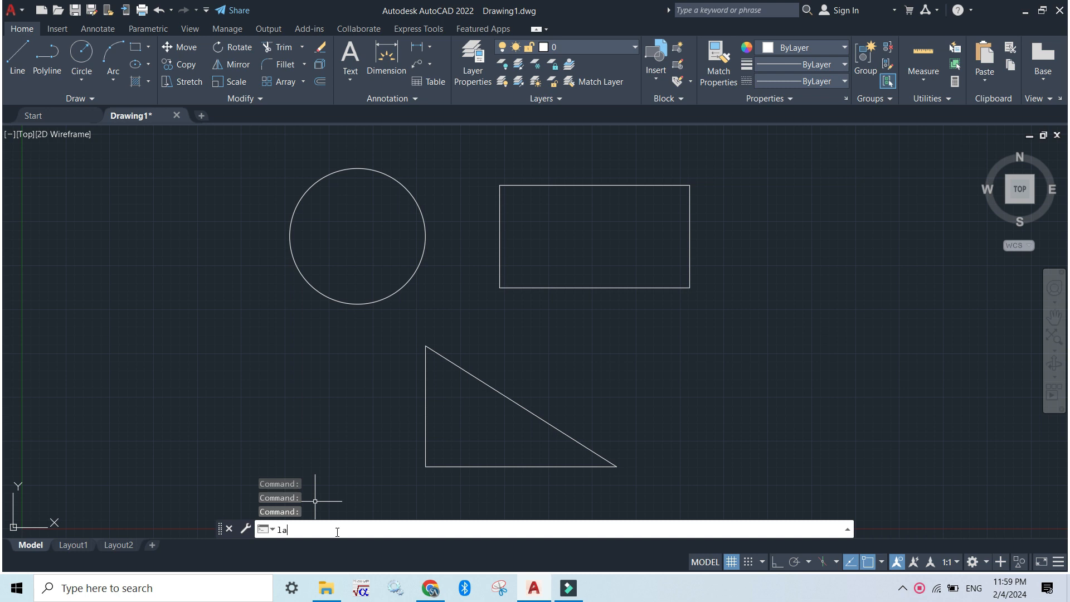
type("la")
key("Return")
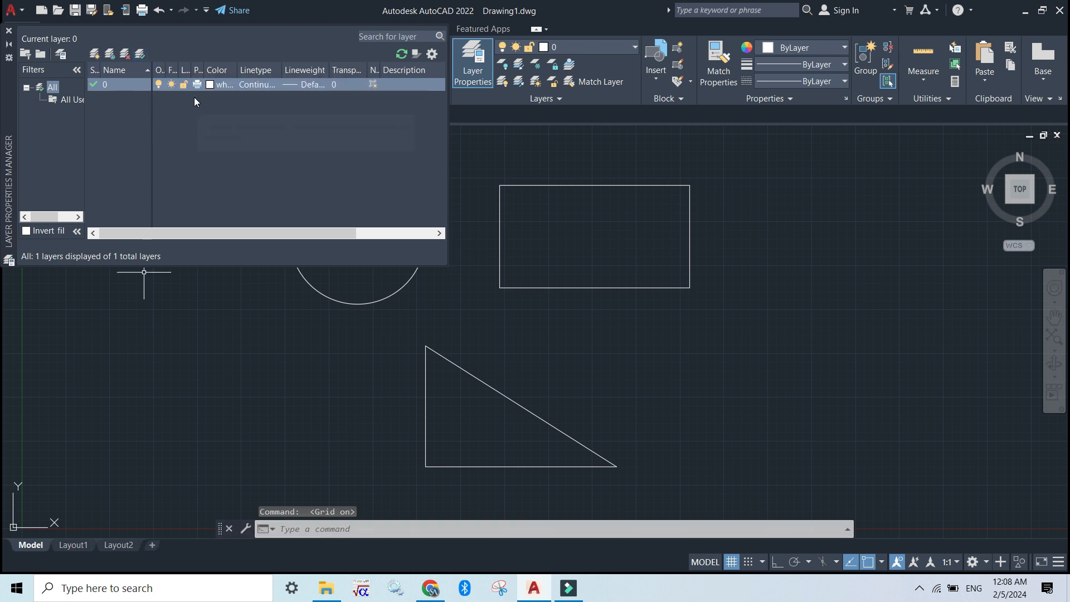
- Create a new layer named circle
left_click(94, 55)
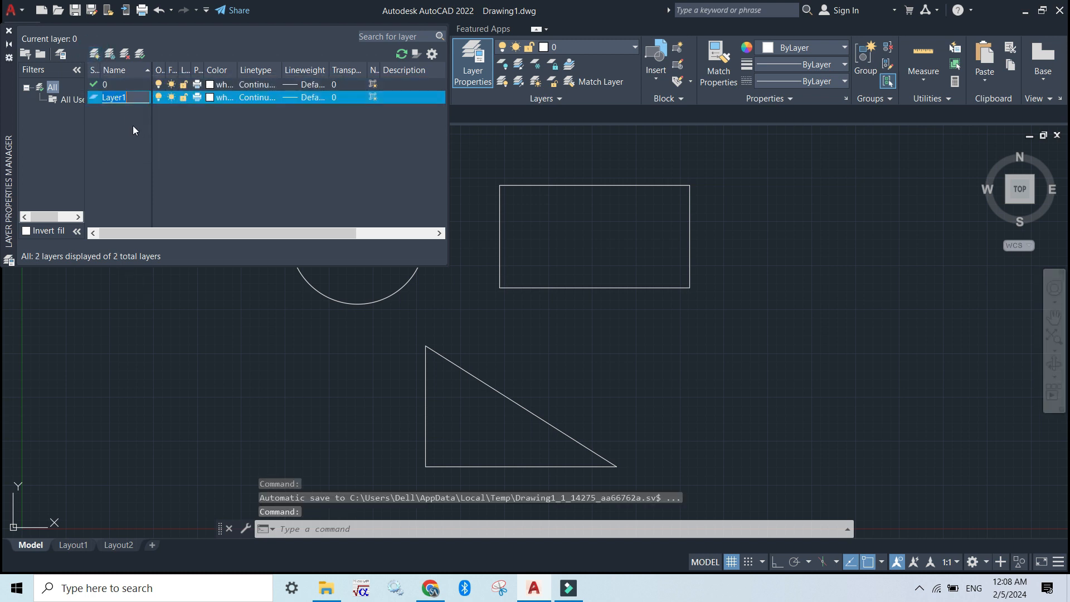
type("circle")
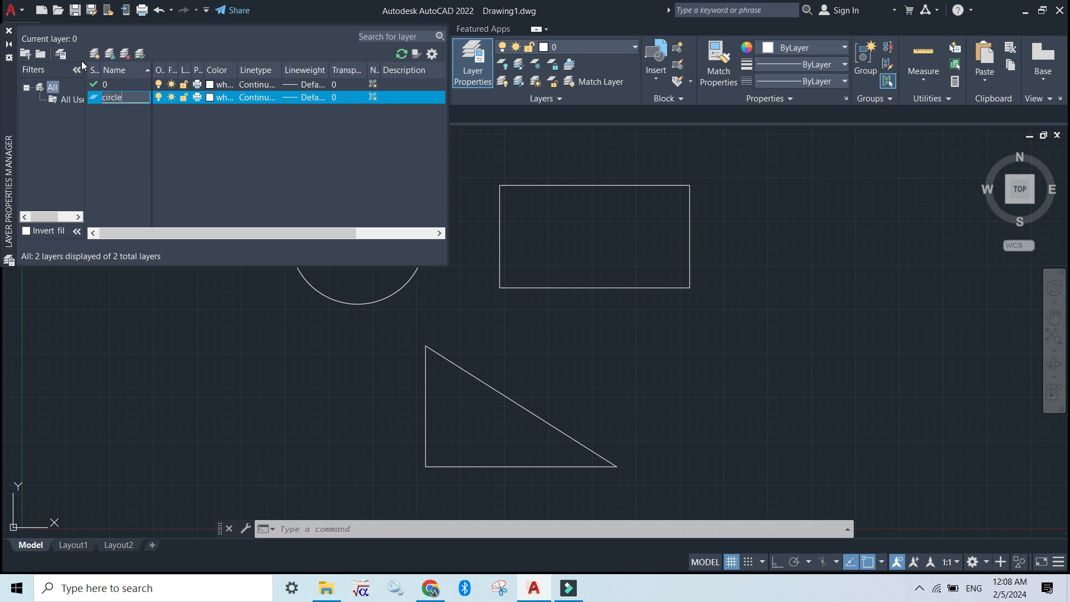
key("Return")
- Add another new layer, make it current and rename it rectangle
left_click(98, 52)
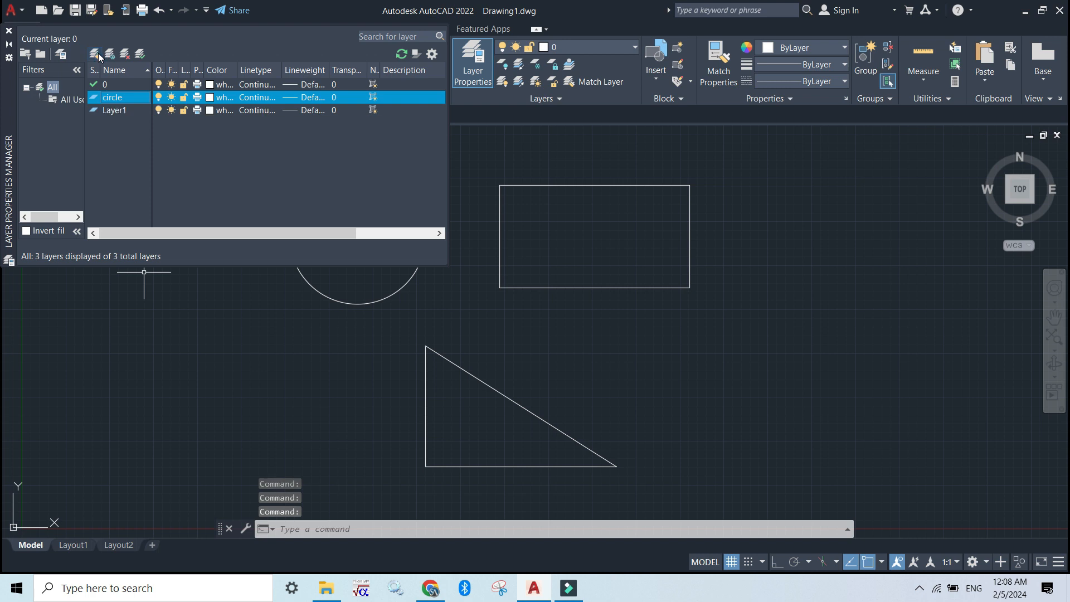
left_click(118, 109)
double_click(119, 109)
right_click(118, 110)
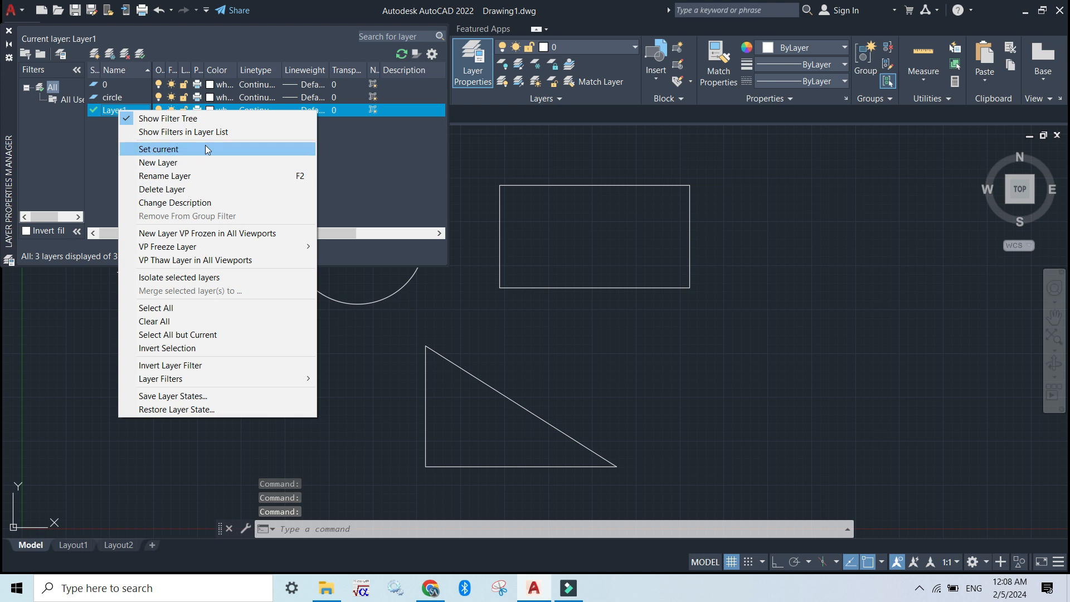
left_click(213, 174)
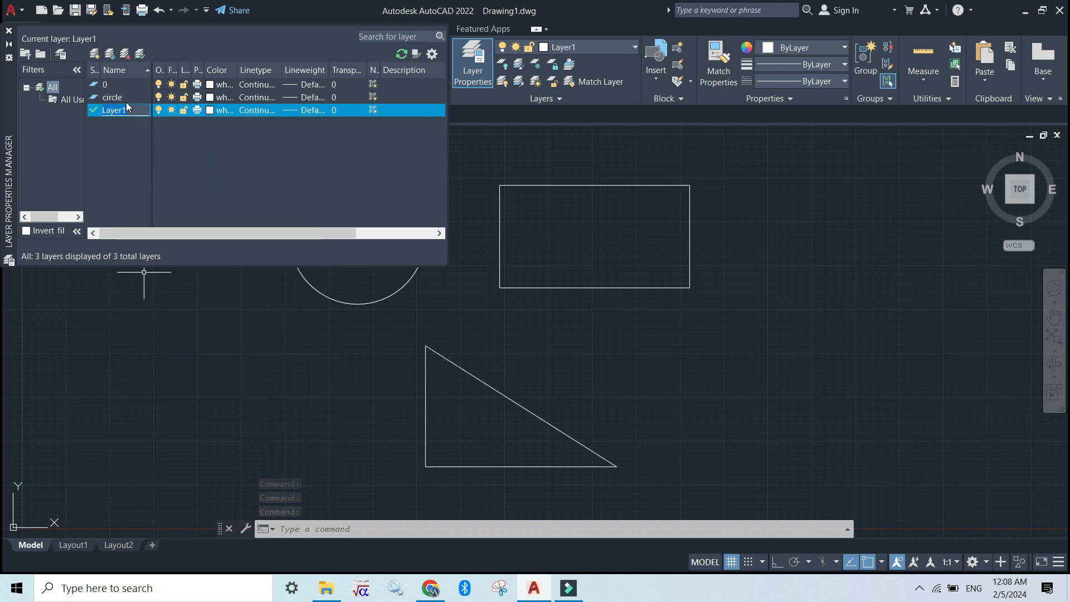
type("rectangle")
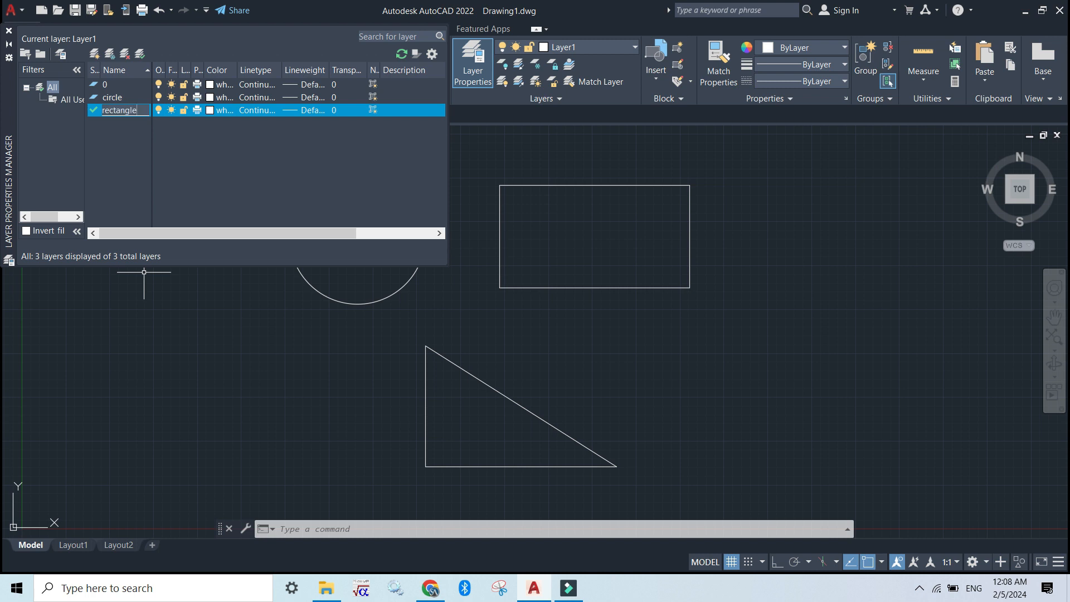
key("Return")
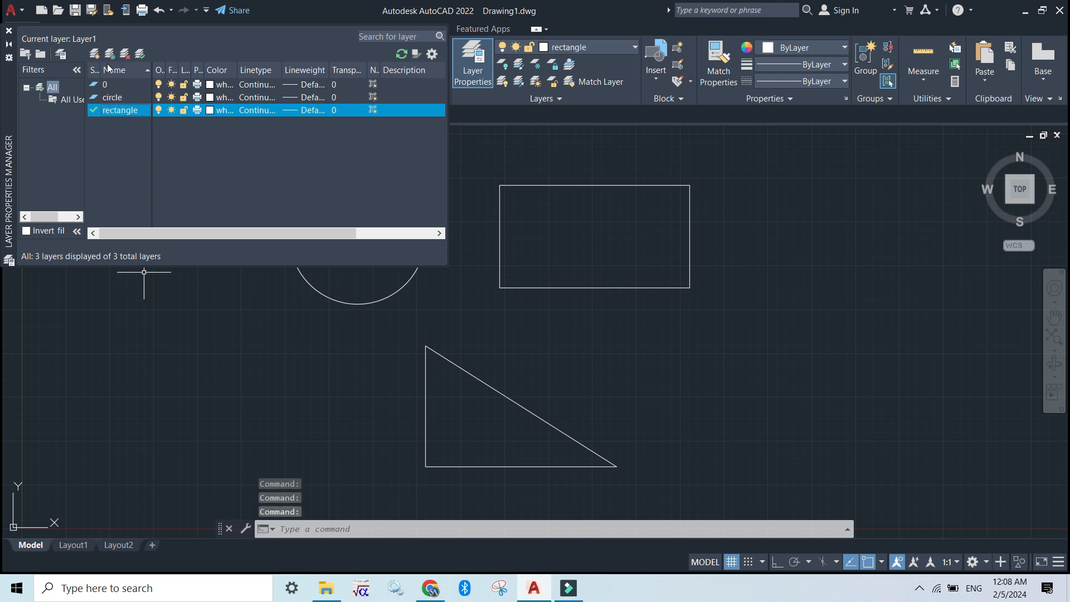
- Create a new layer named triangle and close the Layer Properties Manager
left_click(97, 52)
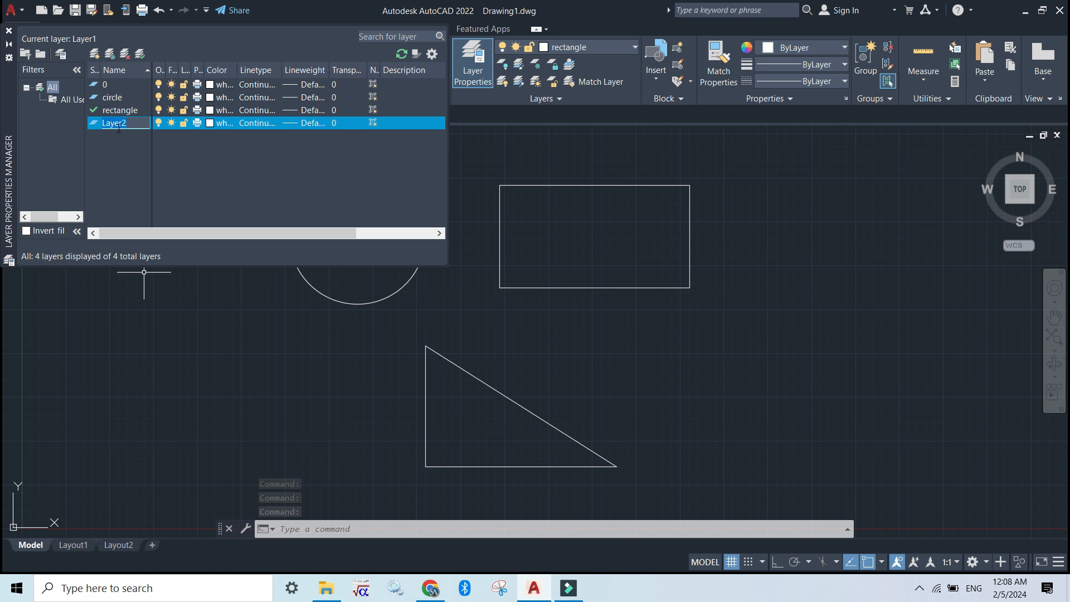
type("triangle")
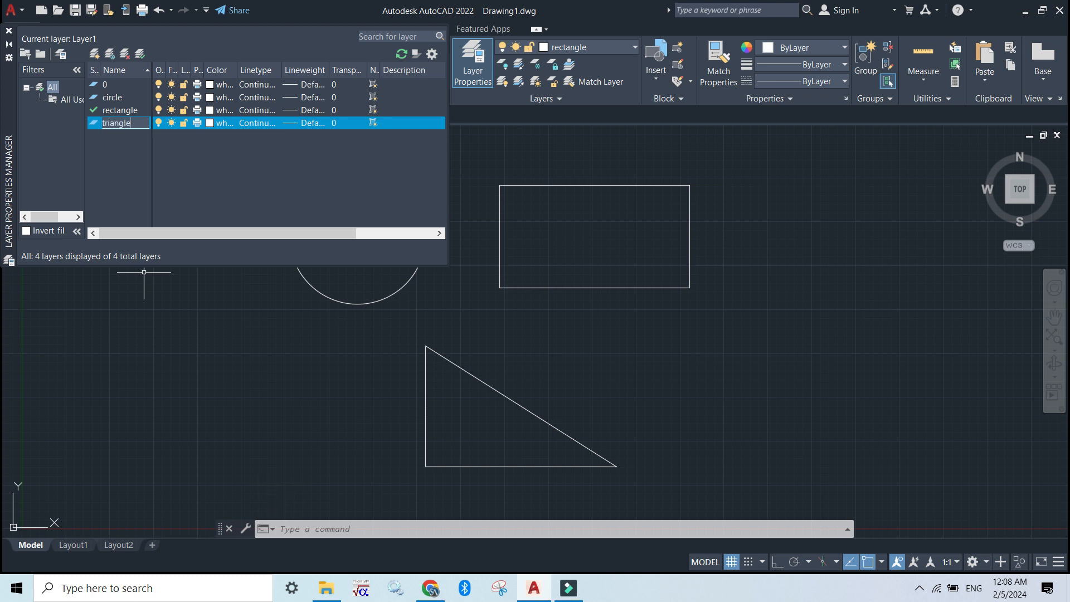
left_click(123, 153)
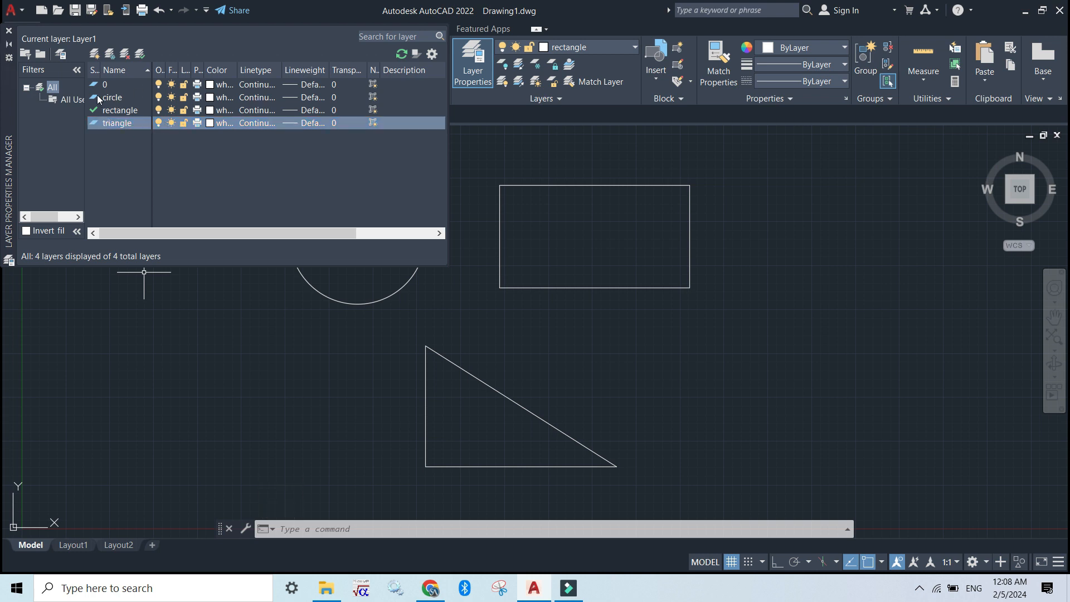
left_click(110, 88)
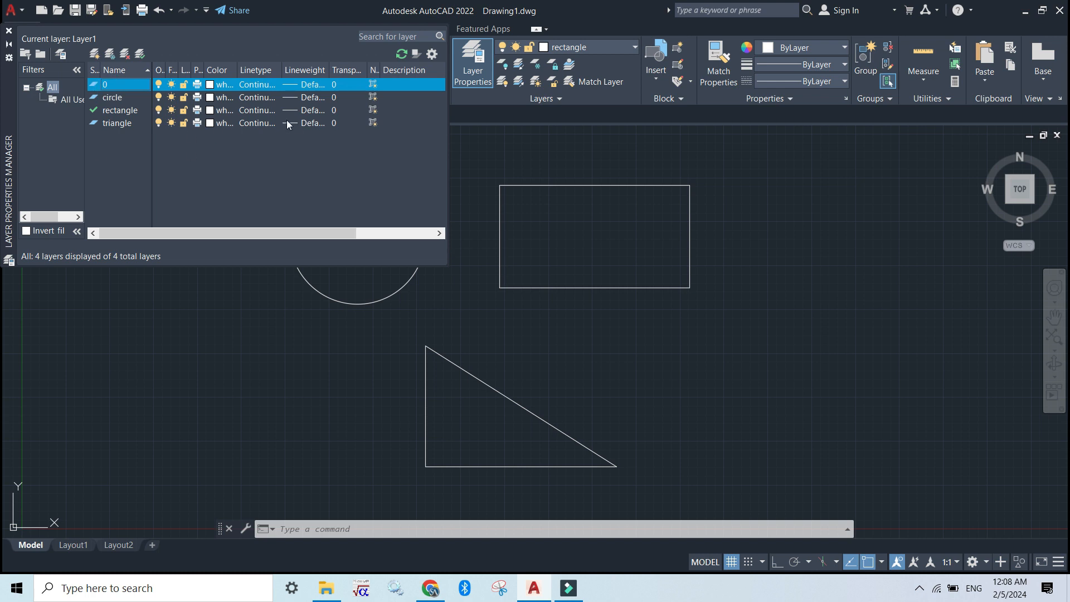
left_click(9, 31)
- Select the circle in the drawing and assign it to the circle layer
left_click(466, 202)
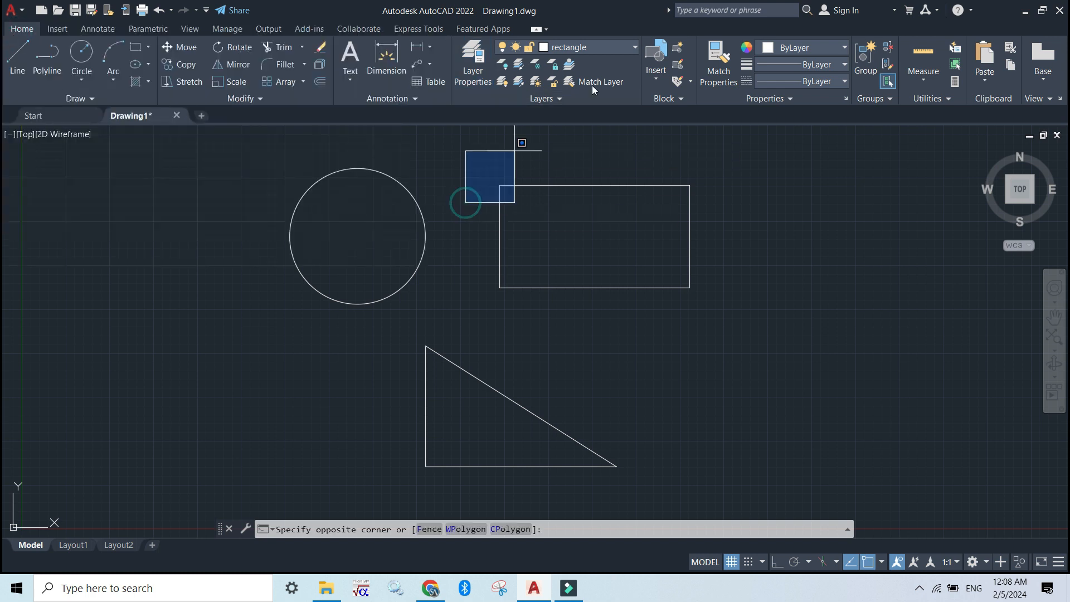
left_click(621, 50)
left_click(572, 61)
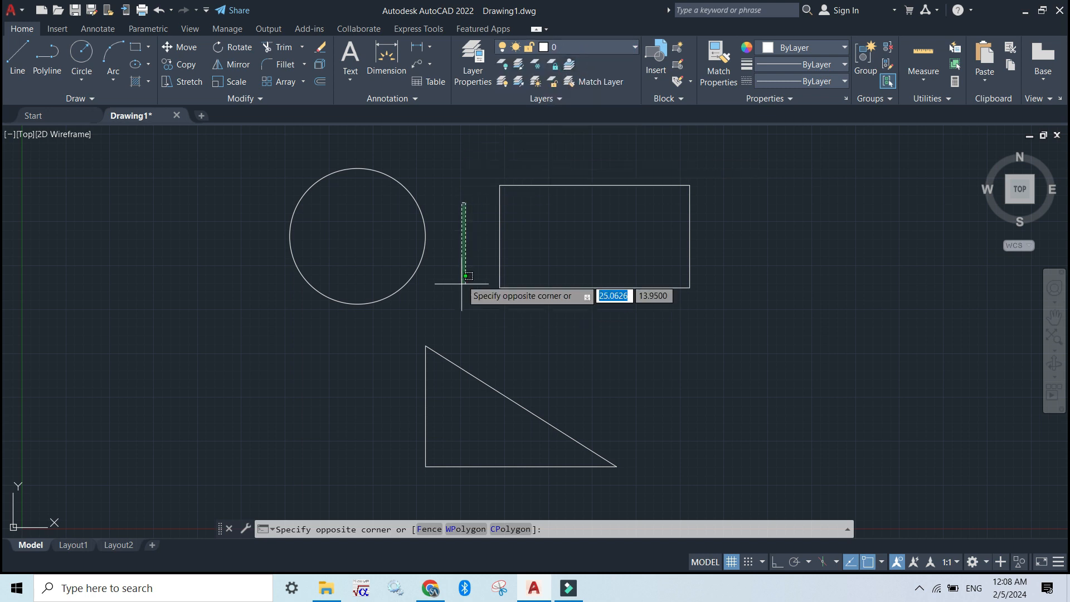
left_click(407, 255)
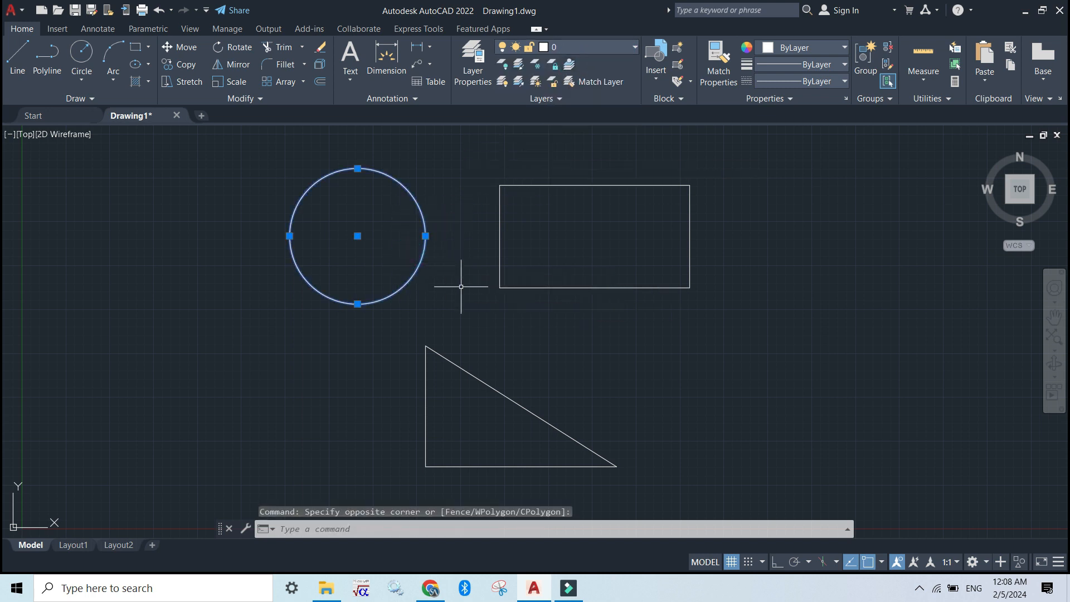
left_click(635, 47)
left_click(391, 173)
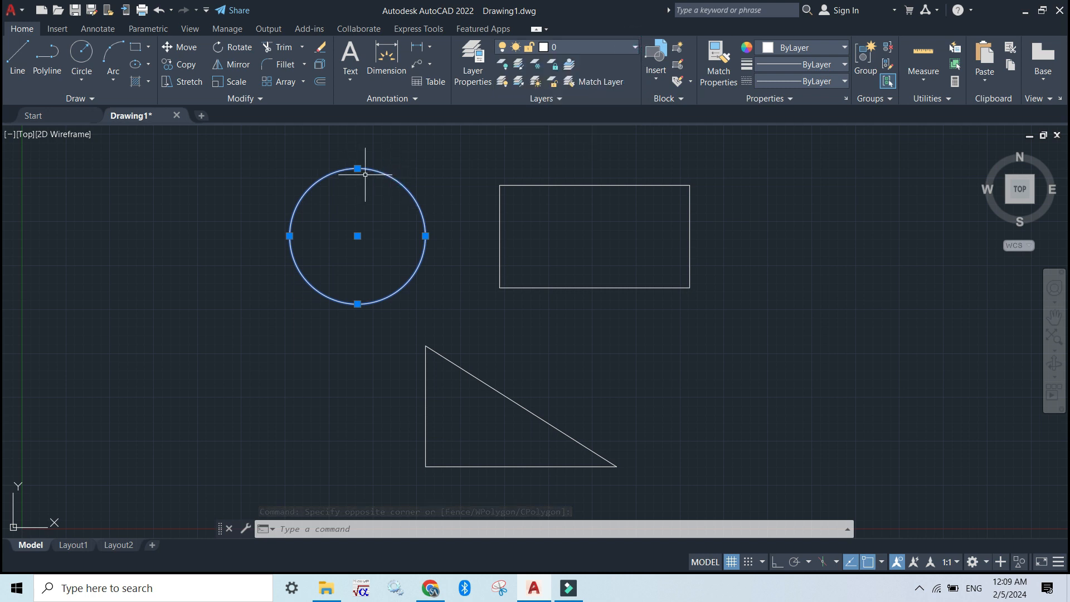
left_click(362, 235)
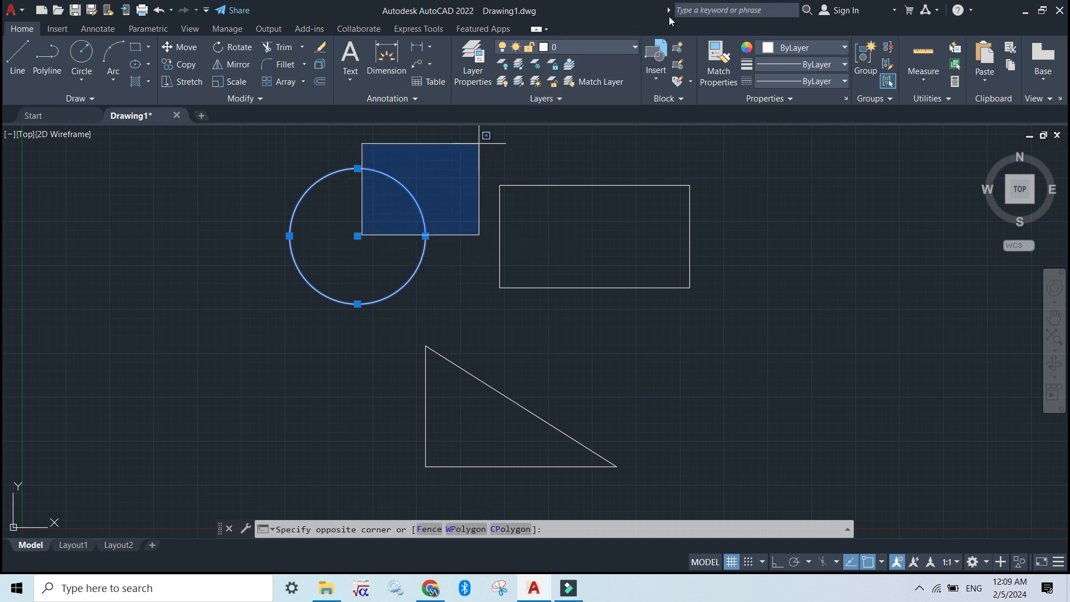
left_click(425, 338)
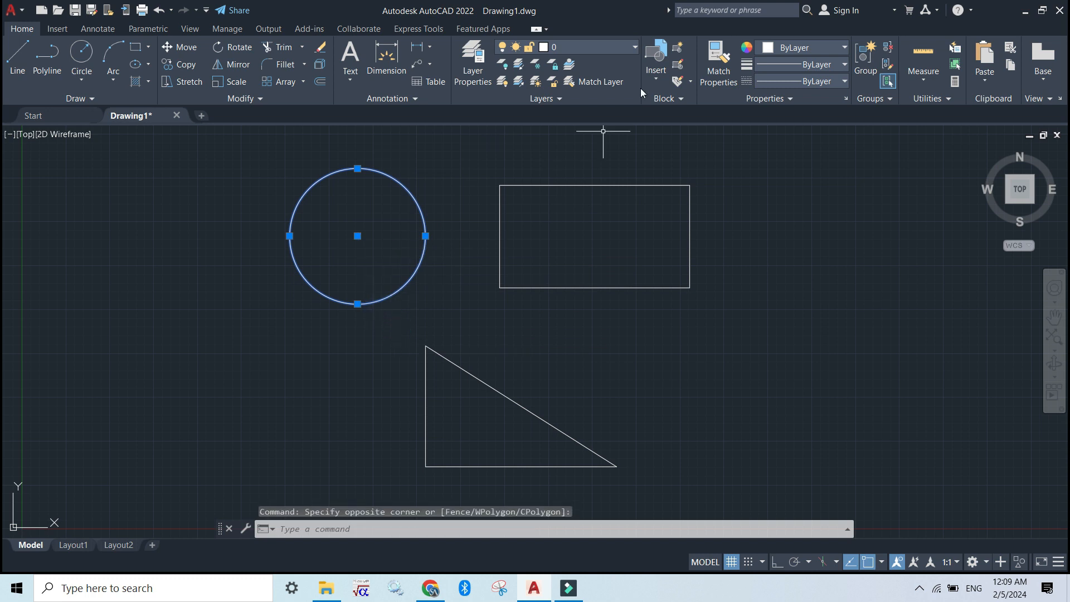
left_click(620, 48)
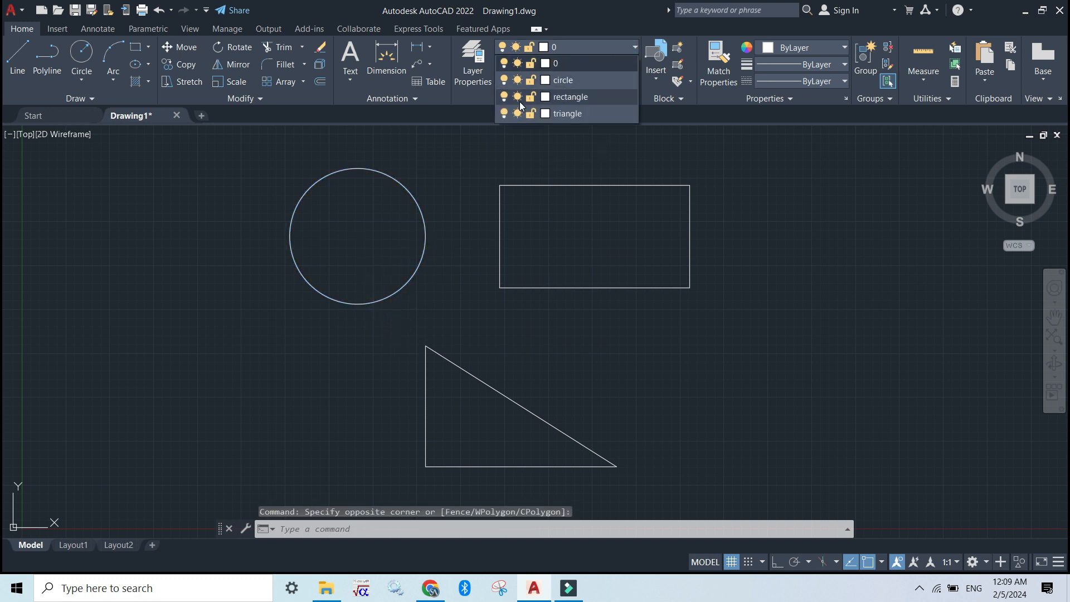
left_click(572, 80)
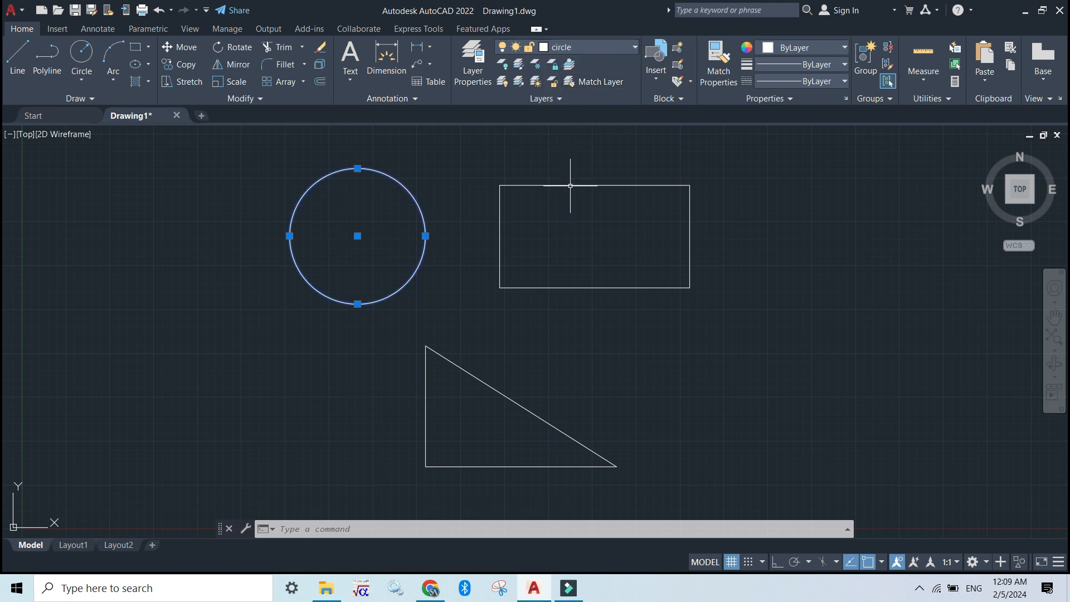
left_click(674, 232)
left_click(635, 181)
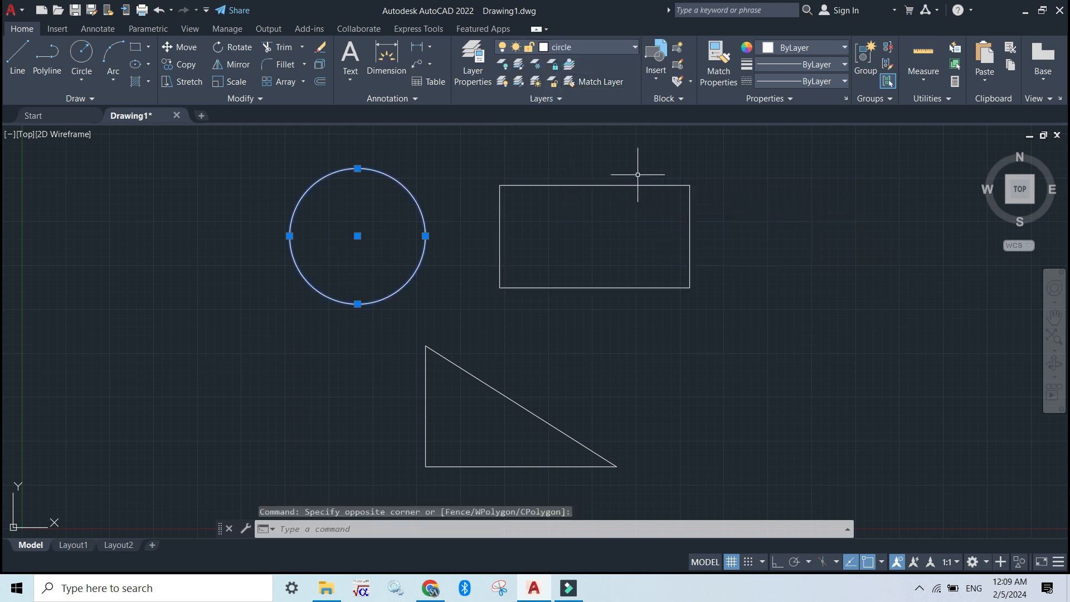
left_click(632, 184)
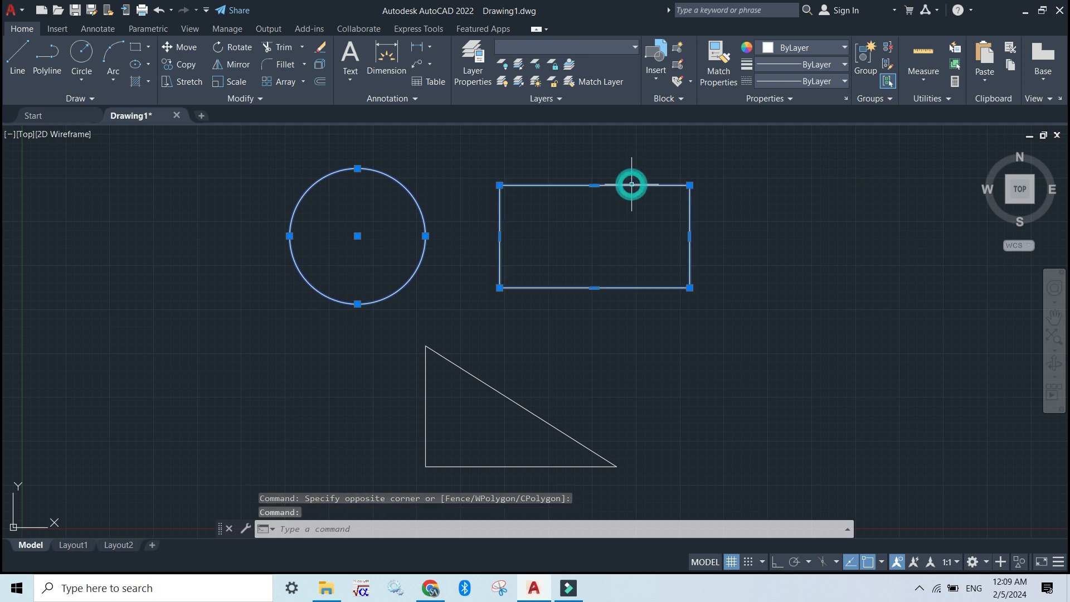
left_click(358, 236)
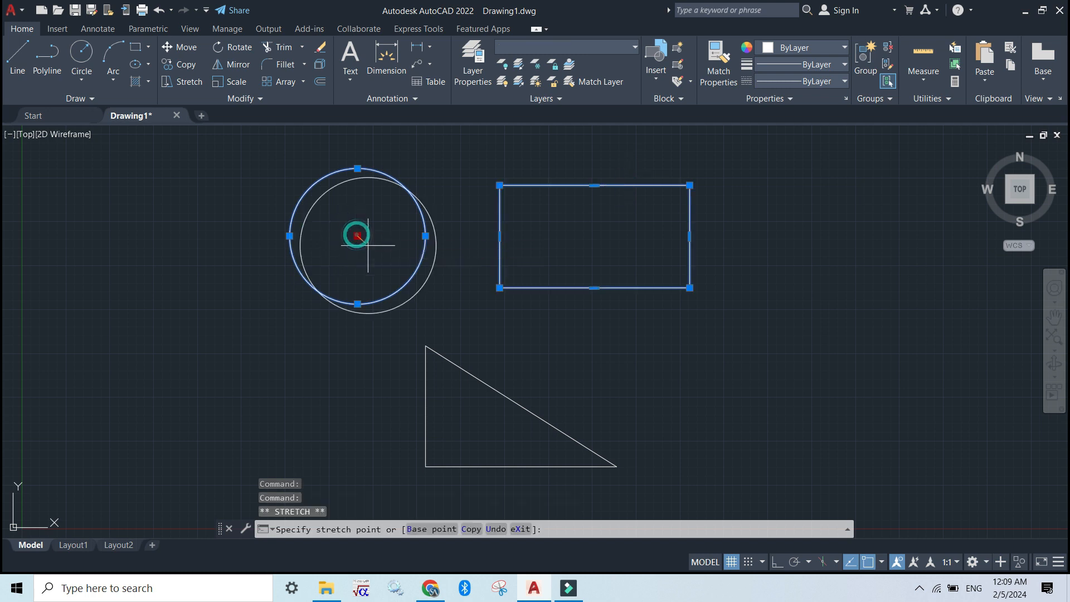
key("Escape")
key("Escape")
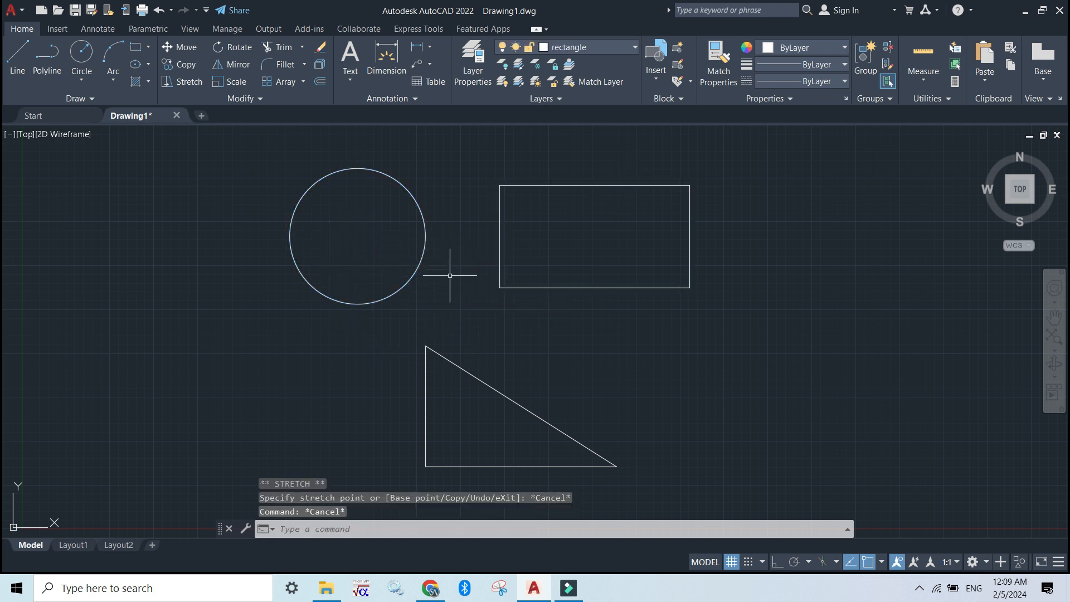
- Assign the rectangle in the drawing to the rectangle layer and clear the selection
left_click(514, 288)
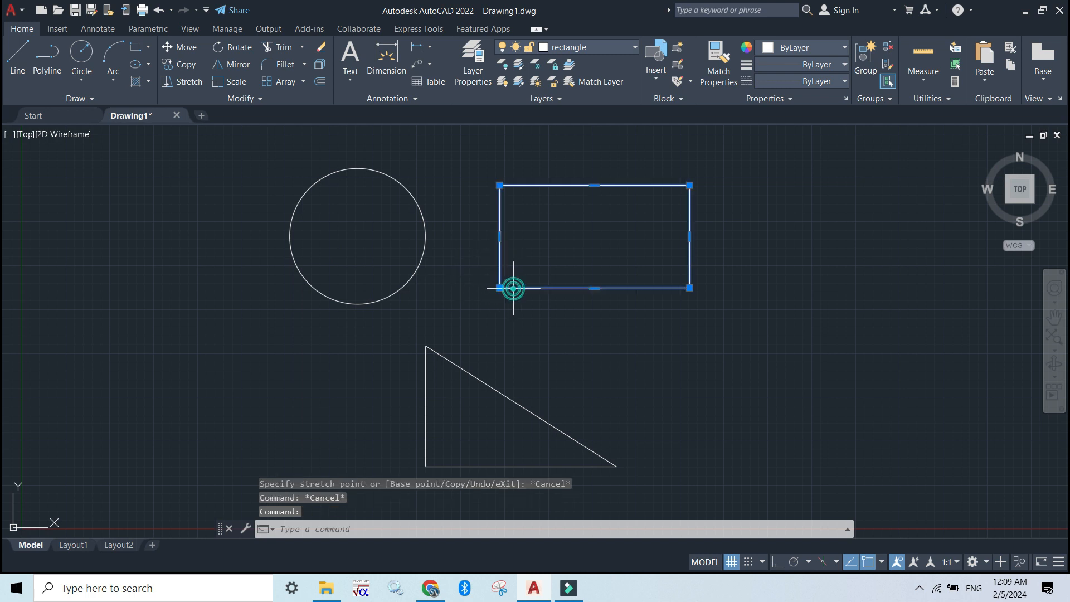
left_click(635, 46)
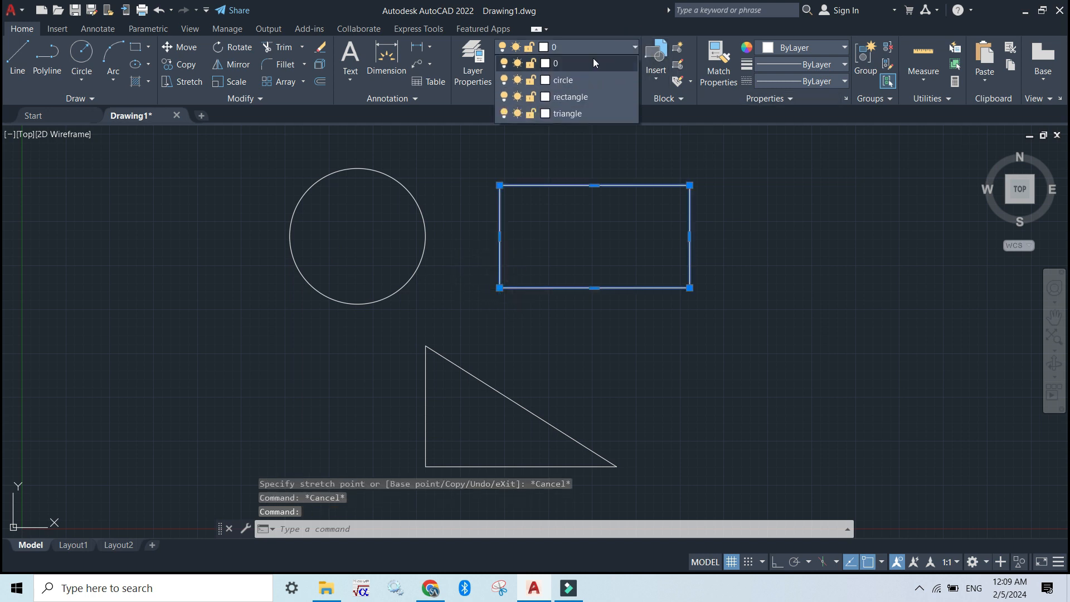
left_click(564, 98)
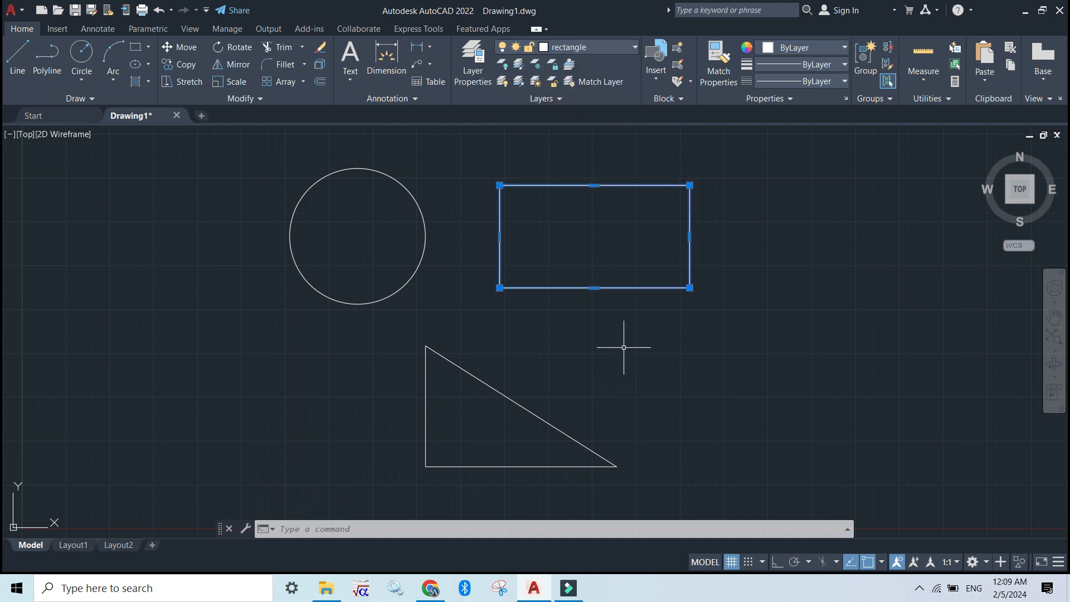
key("Escape")
- Select all three lines of the triangle, assign them to the triangle layer and clear the selection
left_click(515, 397)
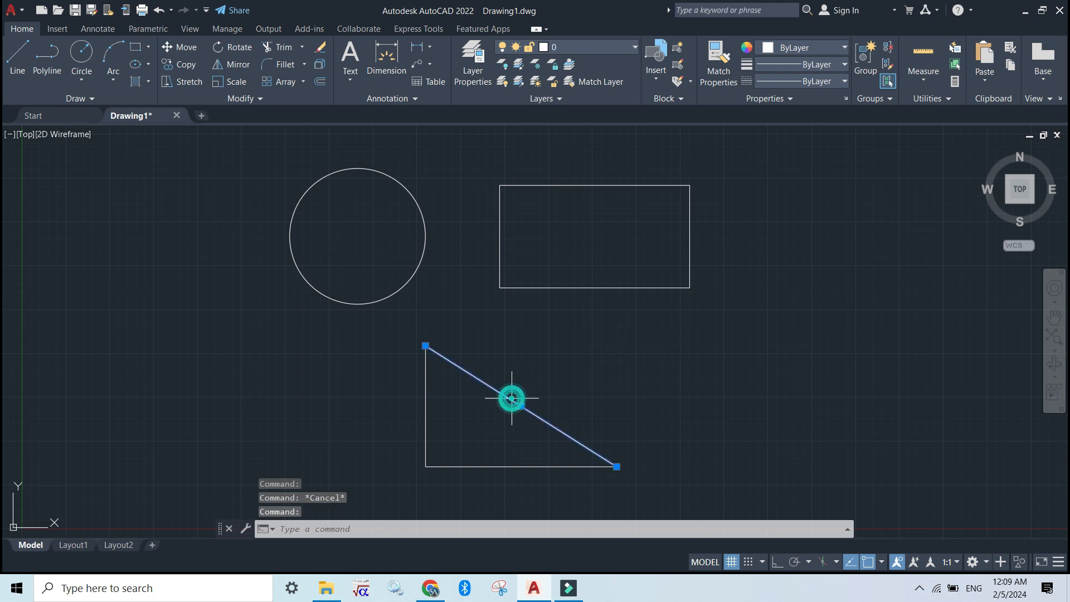
key("Escape")
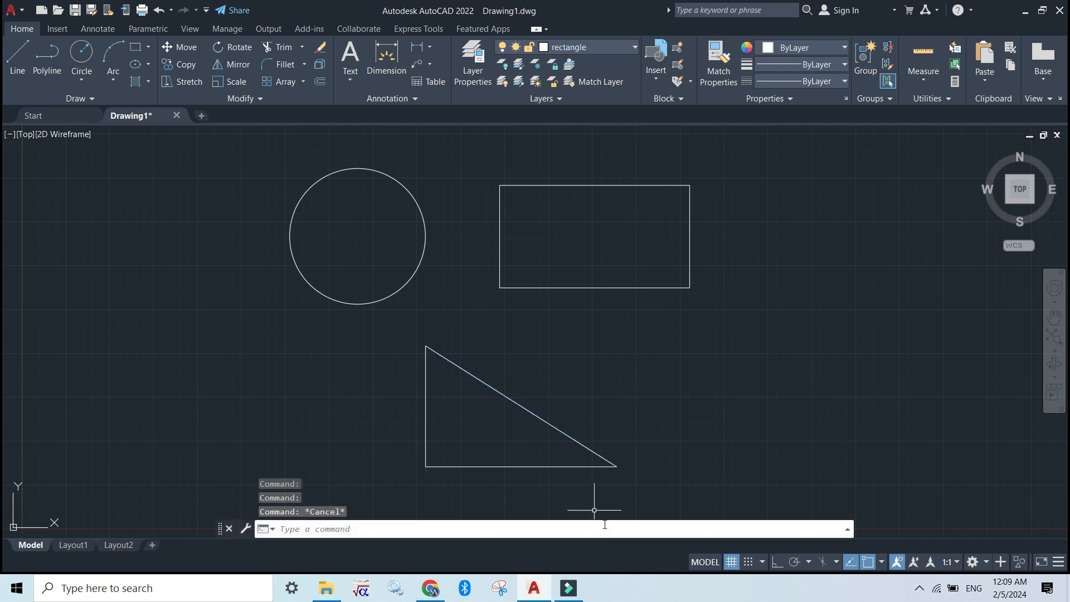
left_click(430, 436)
left_click(567, 501)
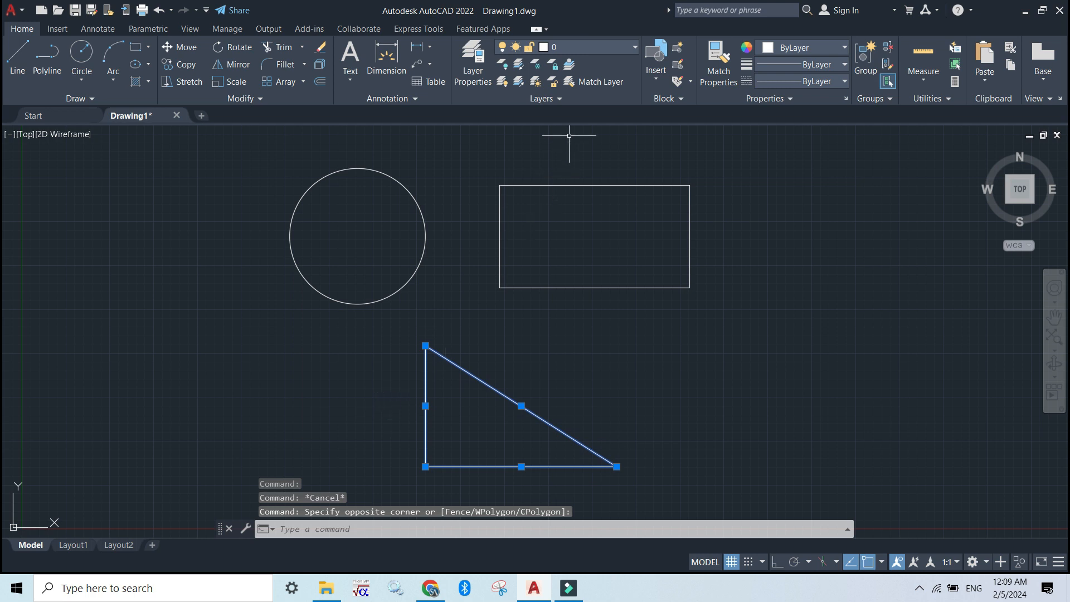
left_click(601, 46)
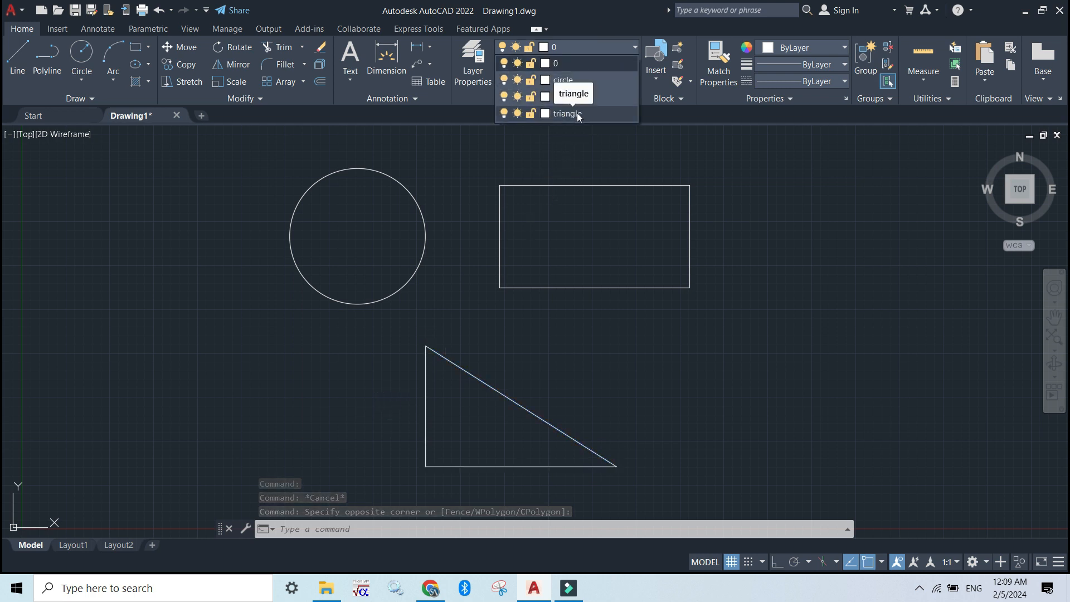
left_click(578, 116)
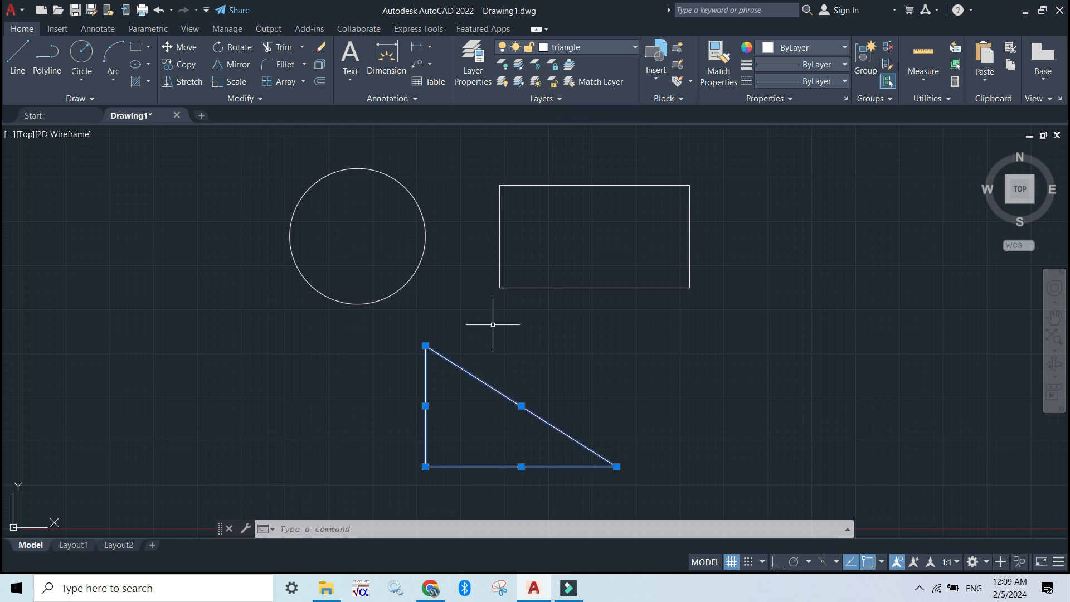
key("Escape")
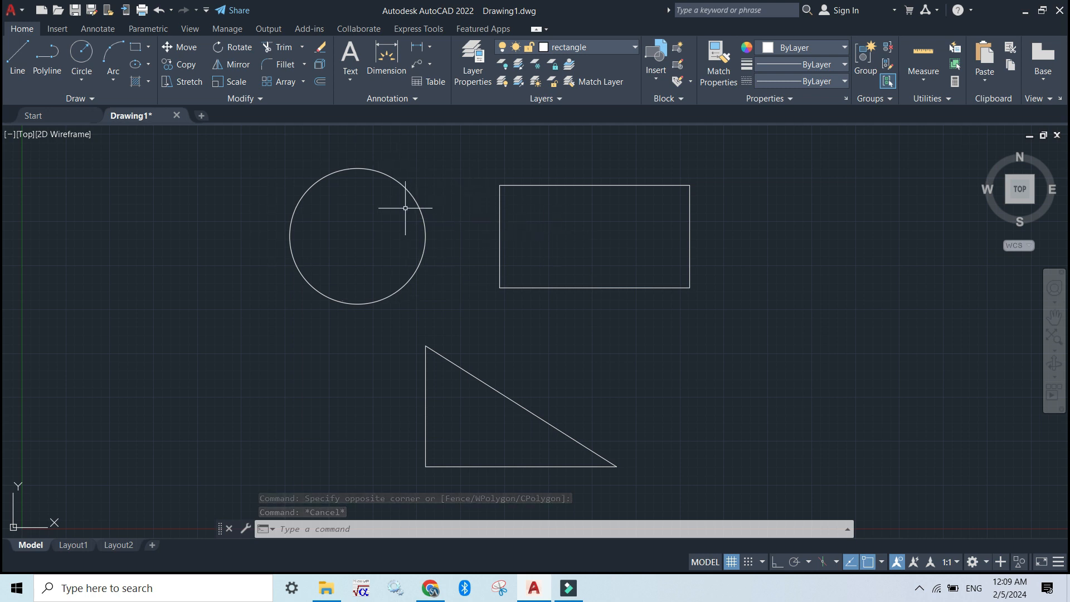
- Try to freeze the current rectangle layer, and make layer 0 the current layer
left_click(597, 46)
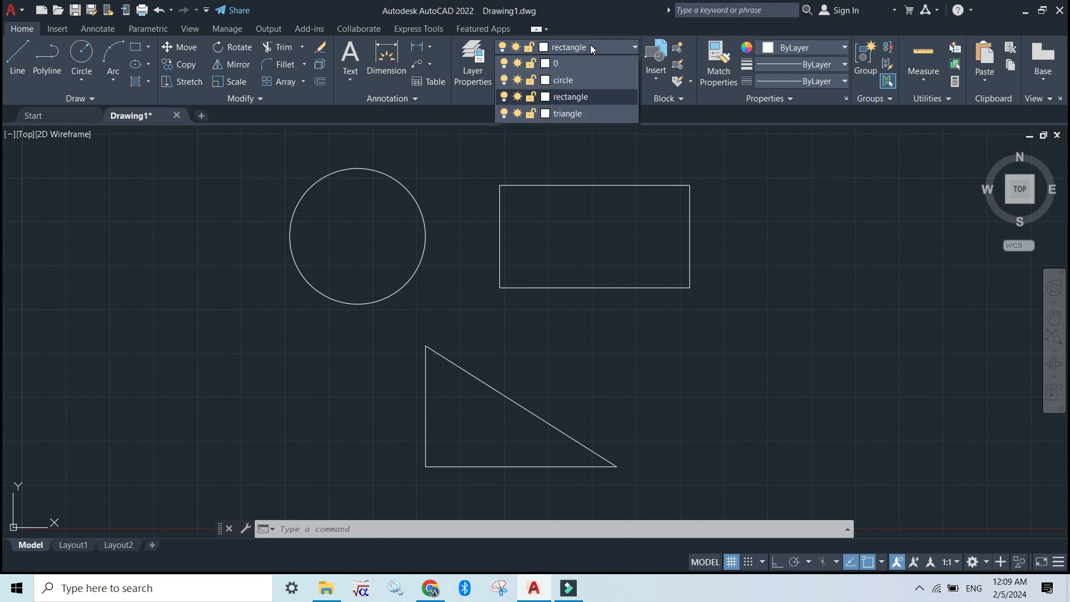
left_click(517, 97)
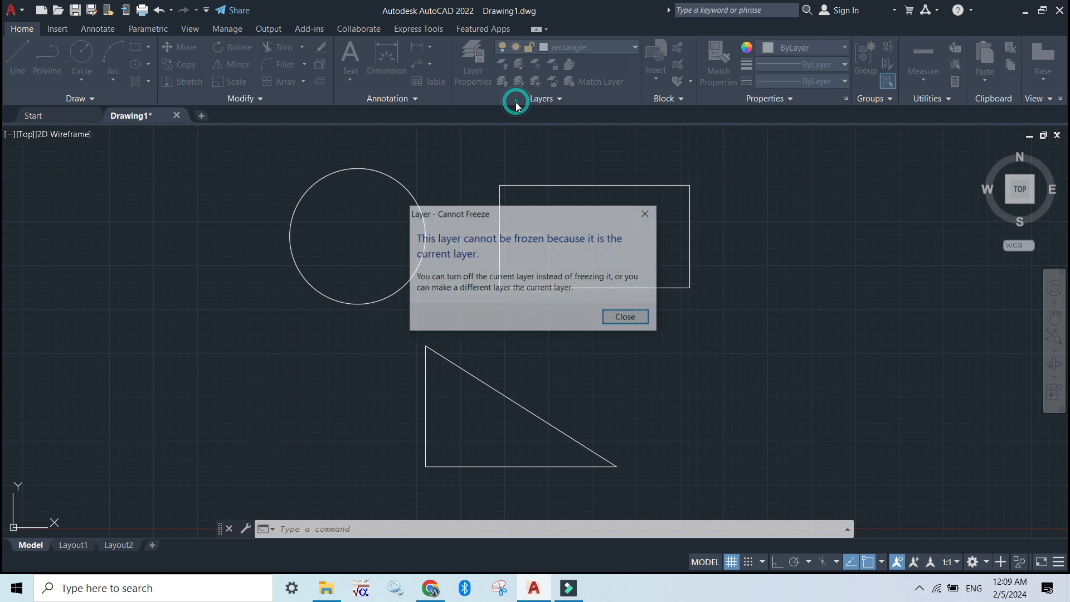
left_click(637, 315)
left_click(617, 49)
left_click(615, 62)
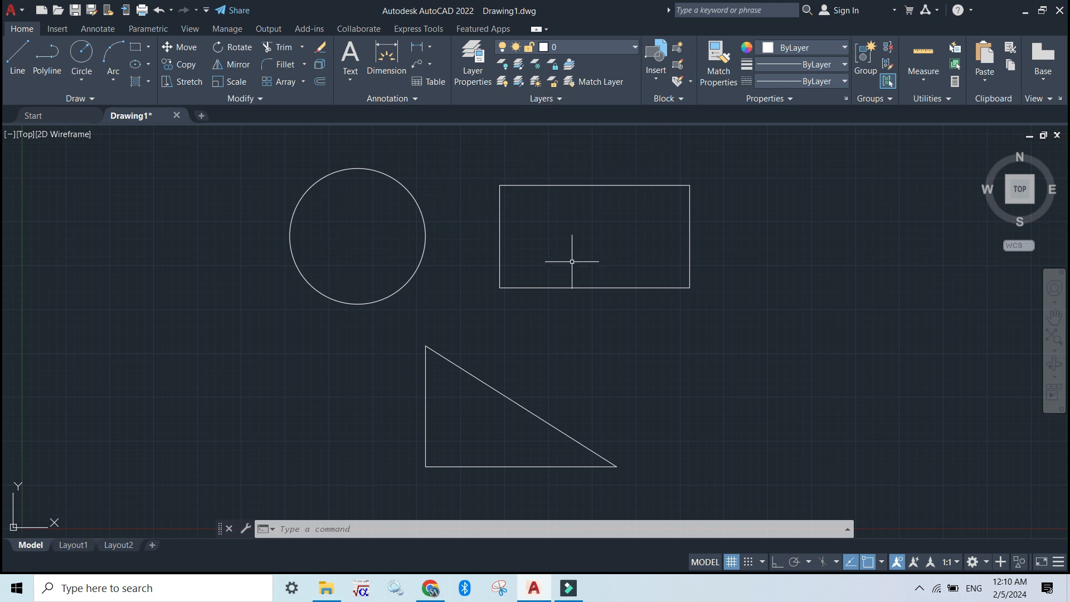
- Freeze the rectangle and triangle layers and thaw both of them again
left_click(634, 50)
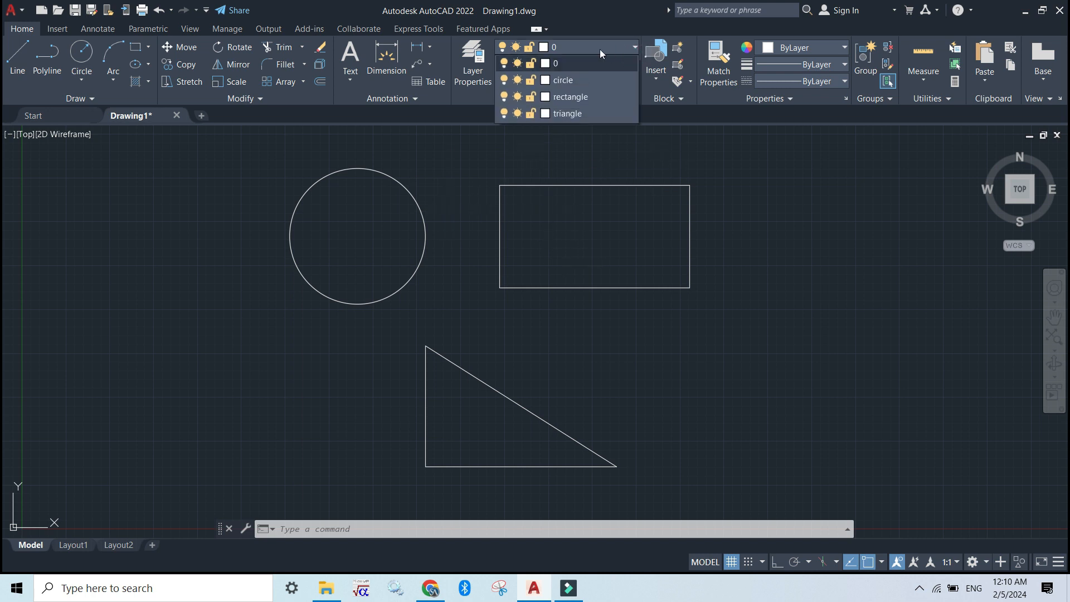
left_click(516, 99)
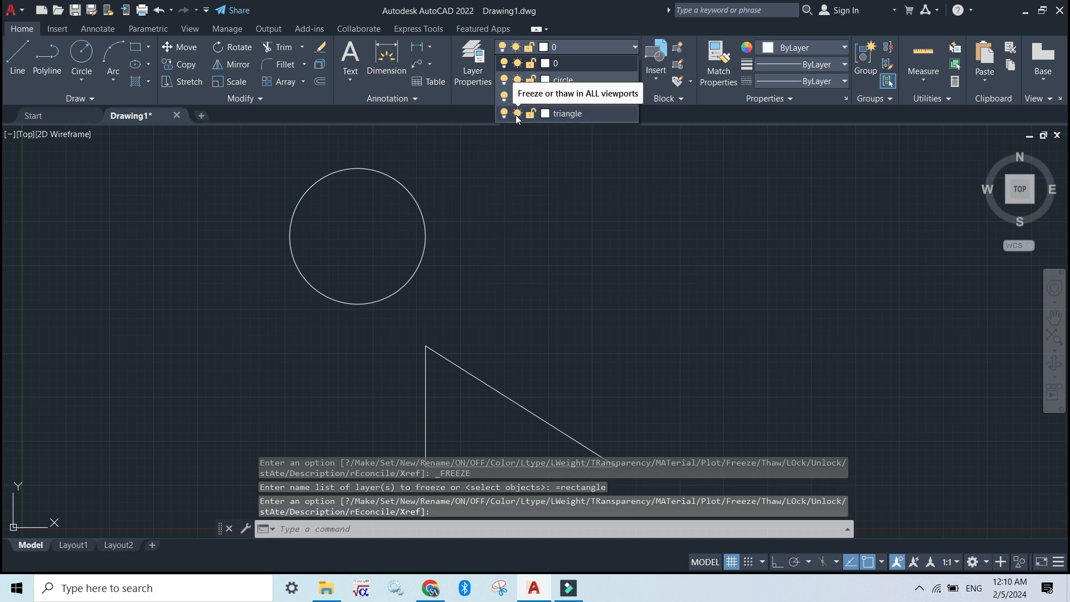
left_click(516, 115)
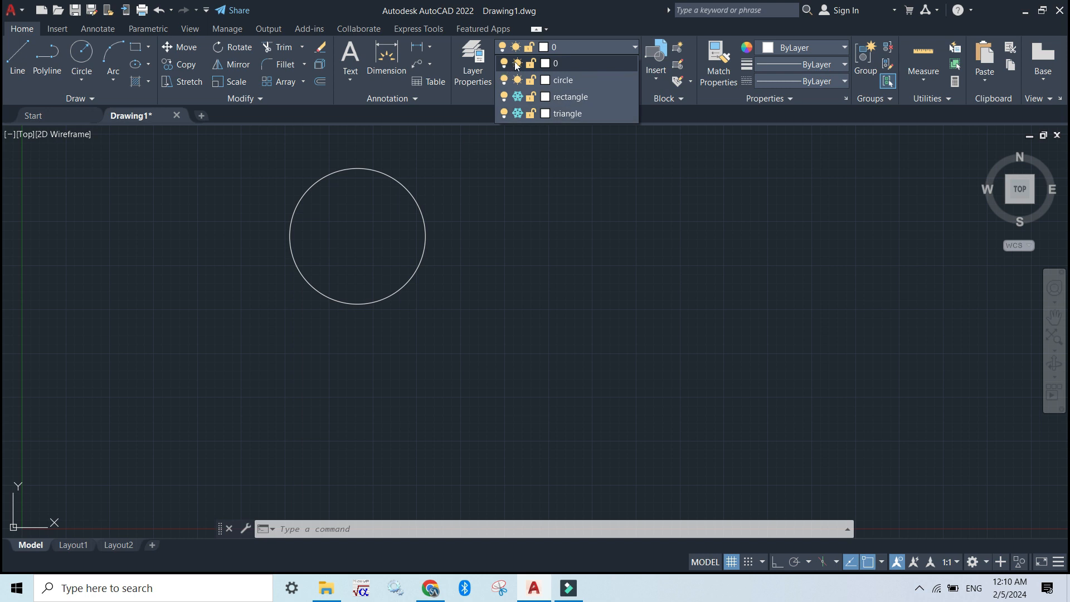
left_click(520, 98)
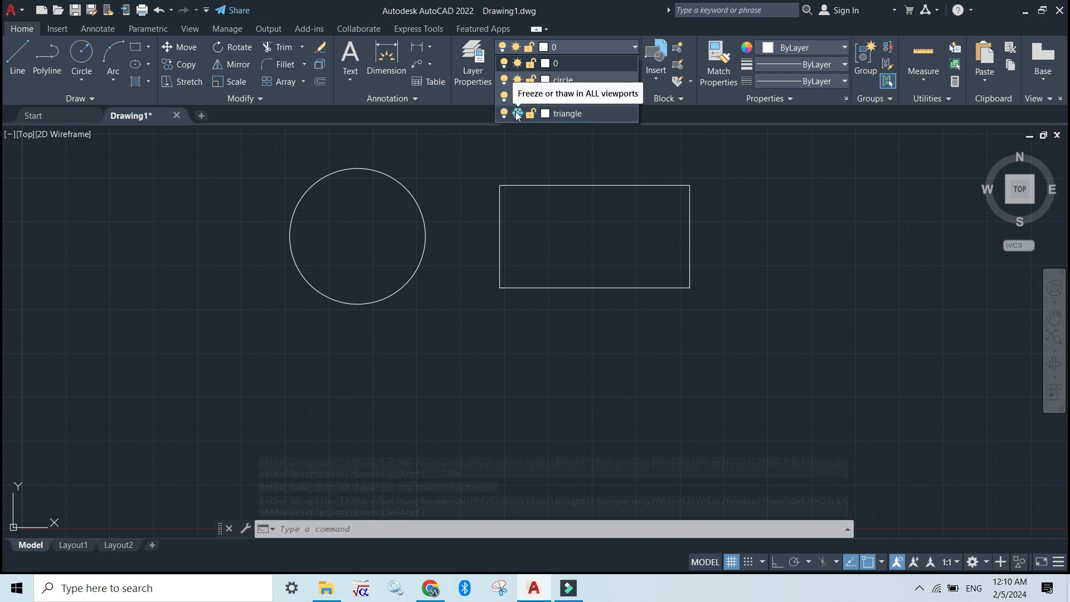
left_click(518, 113)
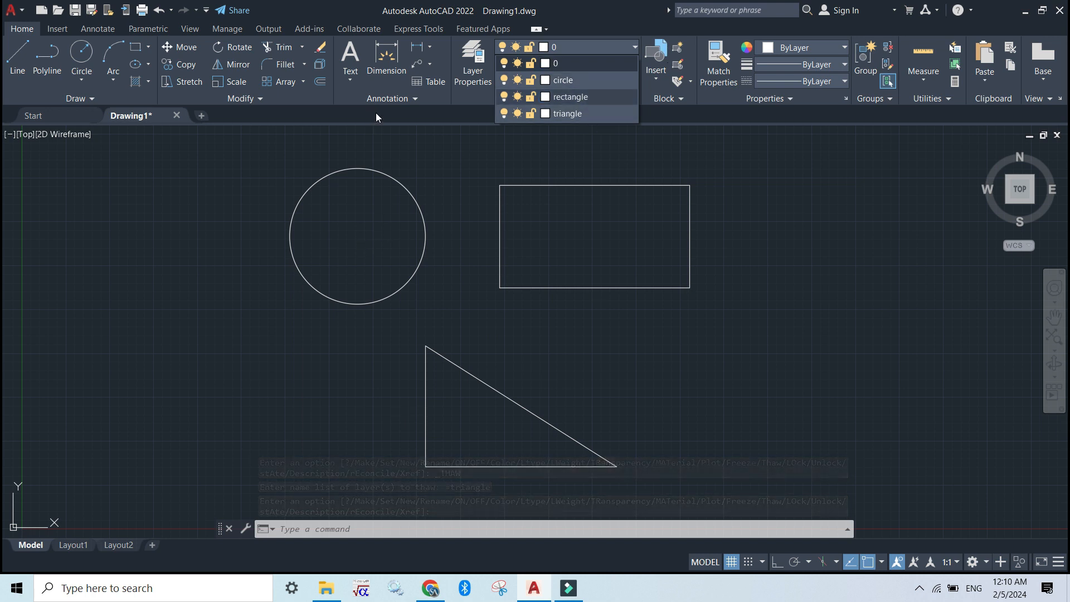
- Lock the triangle layer and the circle layer, leaving the rectangle layer unlocked
left_click(533, 113)
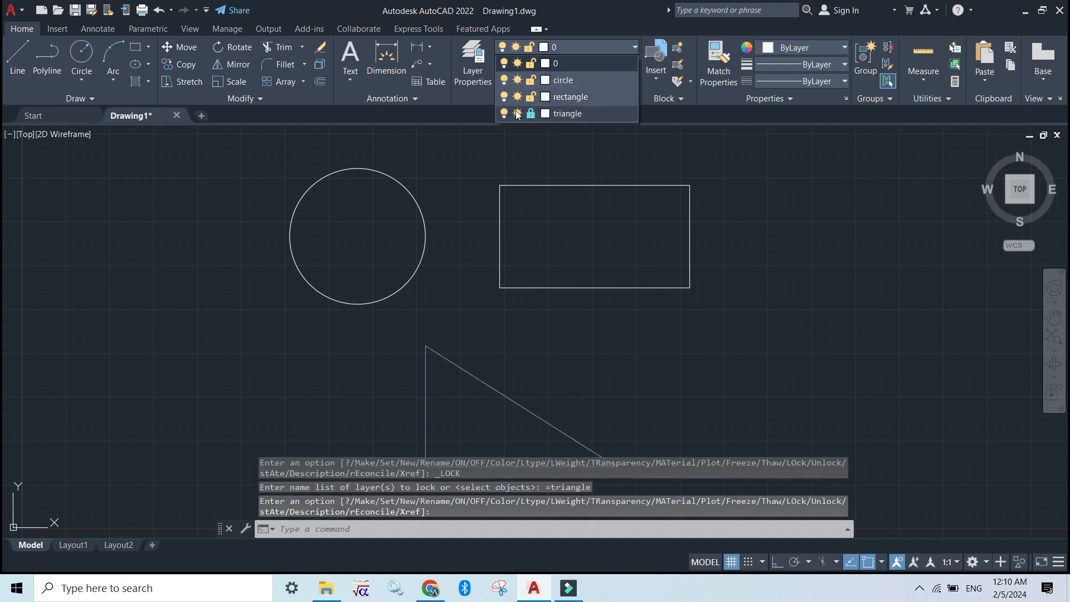
left_click(531, 80)
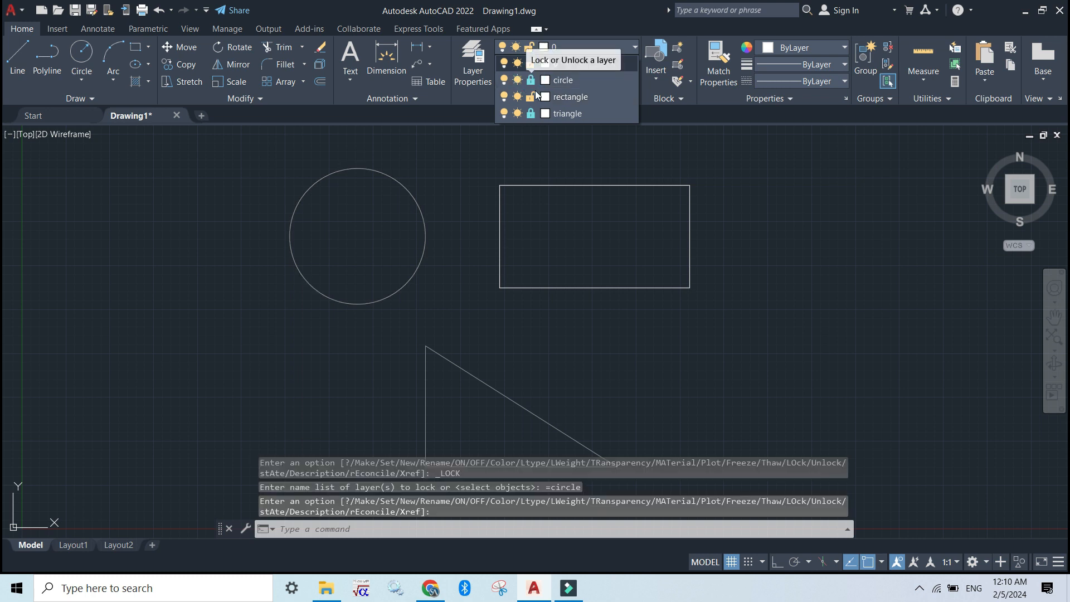
left_click(573, 162)
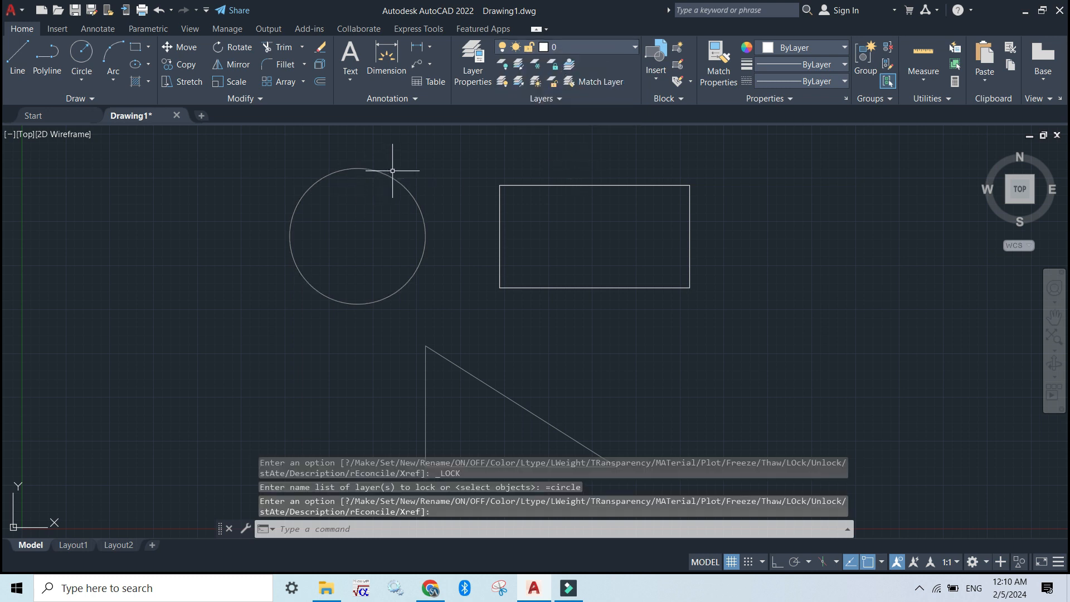
left_click(631, 48)
left_click(630, 48)
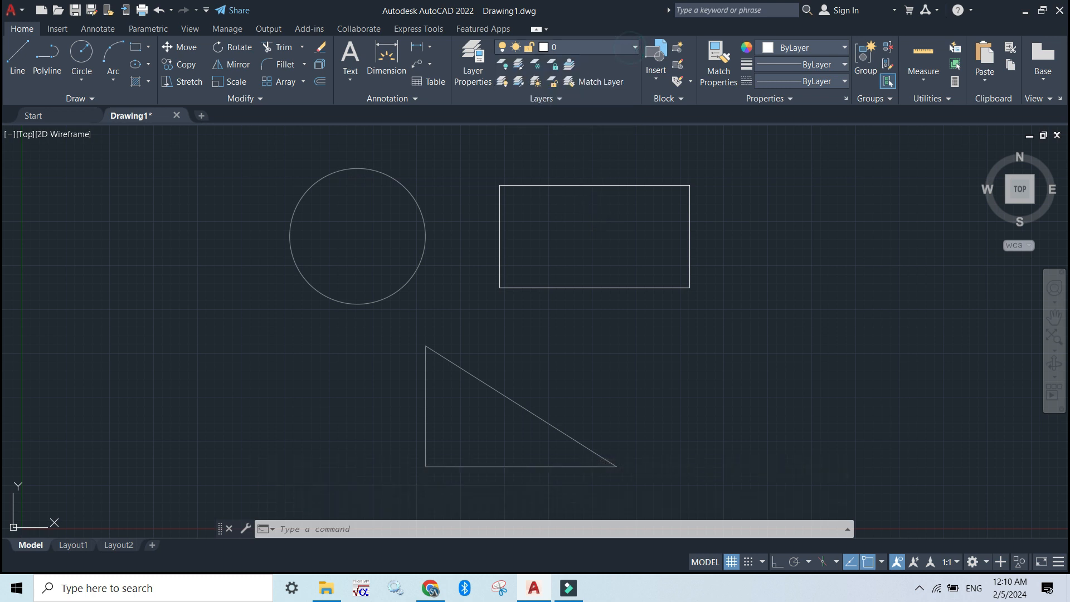
- Move the rectangle from its geometric center down and to the right, into the empty area right of the triangle
left_click(578, 186)
left_click(594, 288)
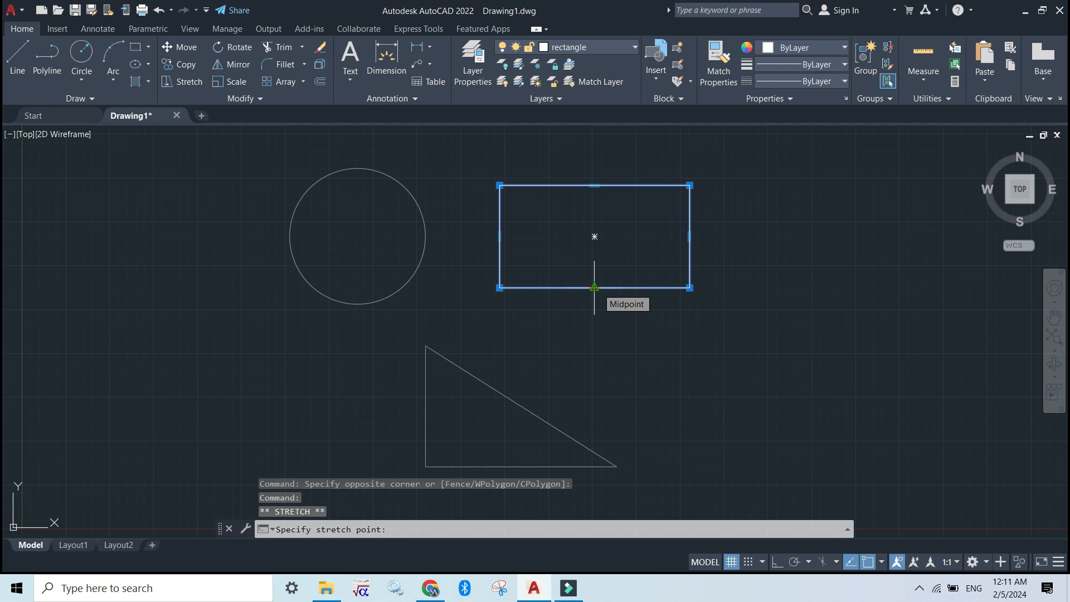
left_click(594, 288)
mouse_move(597, 288)
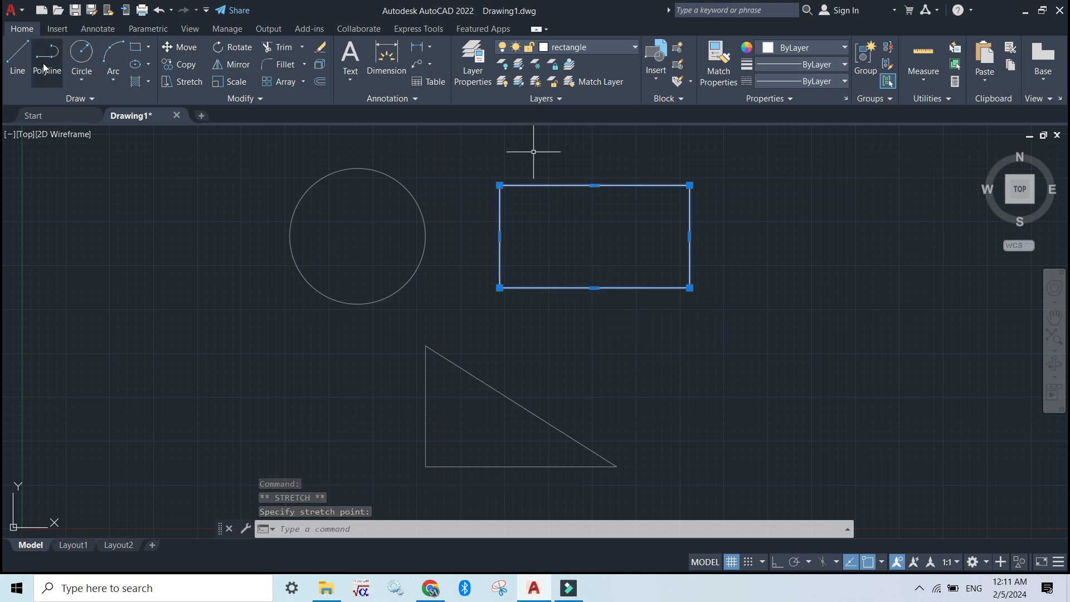
left_click(192, 49)
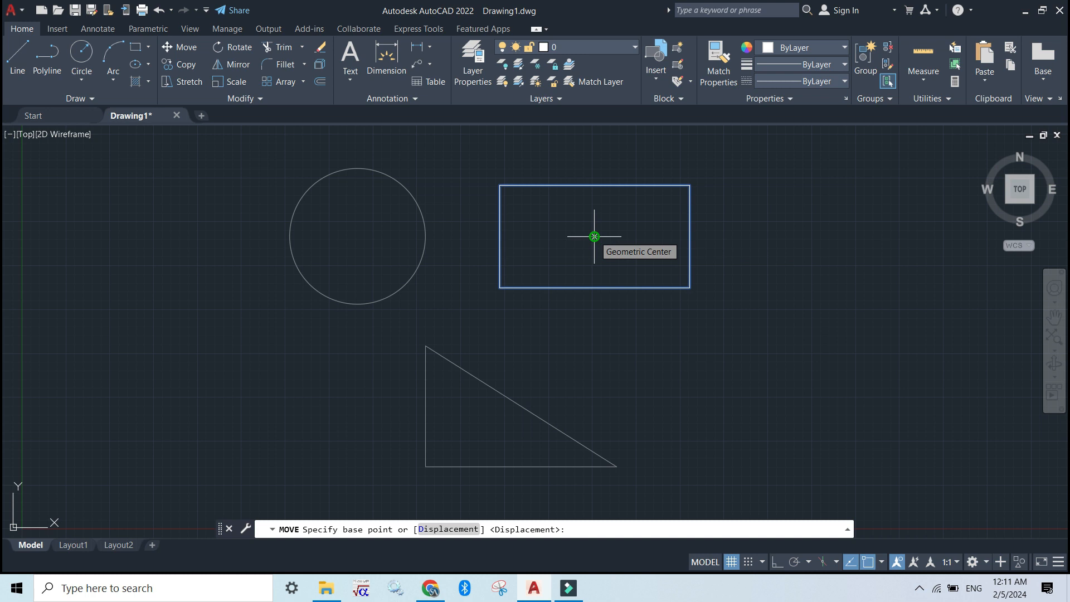
left_click(594, 237)
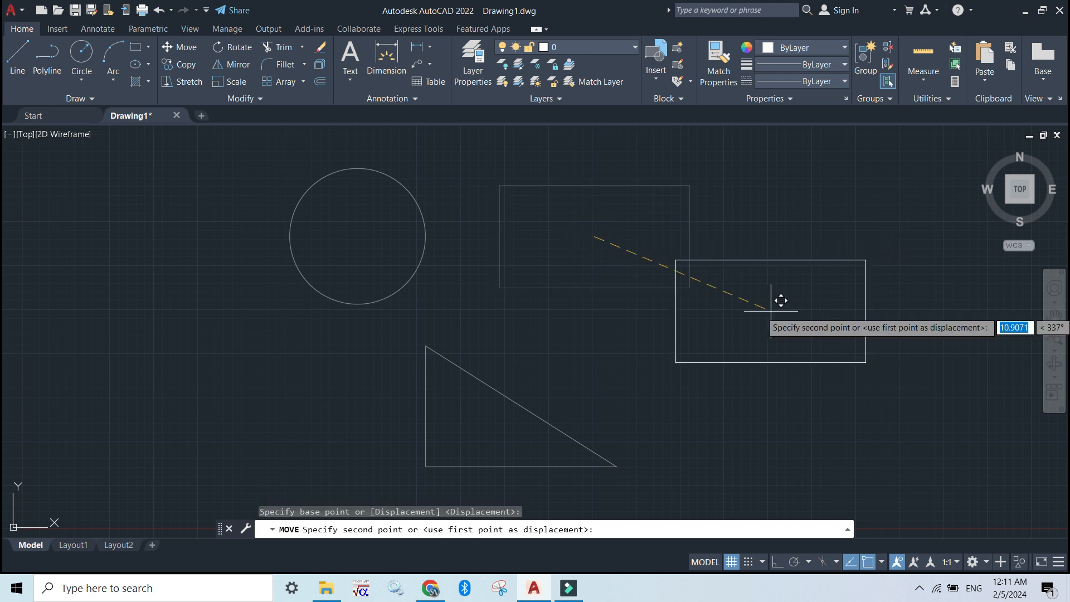
left_click(731, 324)
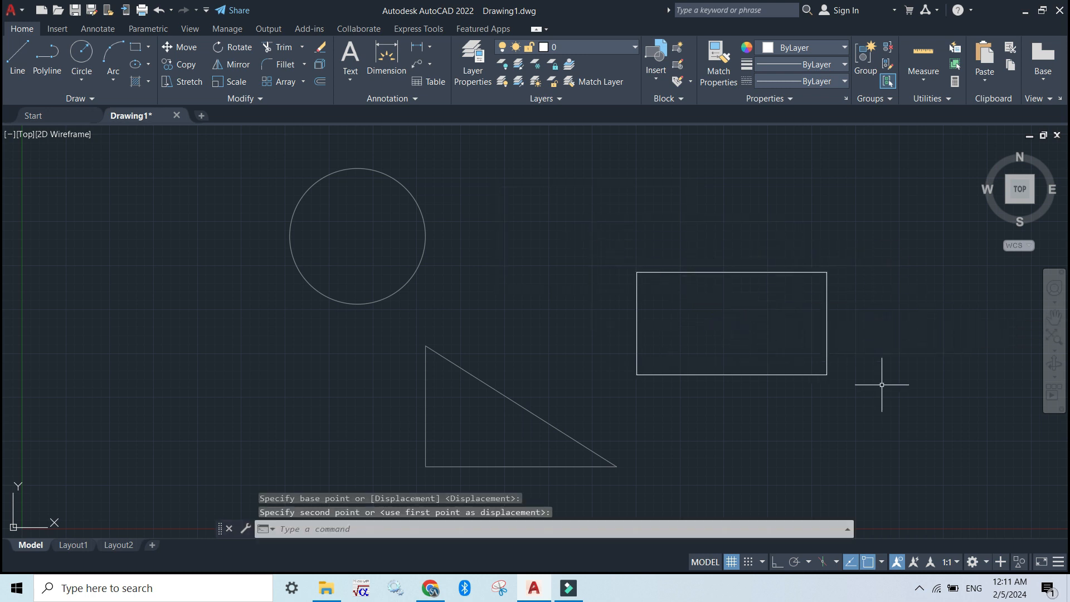
- Select the locked circle and triangle with selection windows and check the lock states of their layers
left_click_drag(264, 147, 454, 287)
mouse_move(555, 469)
left_mouse_down()
mouse_move(493, 403)
mouse_move(366, 335)
left_mouse_up()
mouse_move(583, 378)
left_mouse_down()
mouse_move(399, 359)
mouse_move(383, 170)
left_mouse_up()
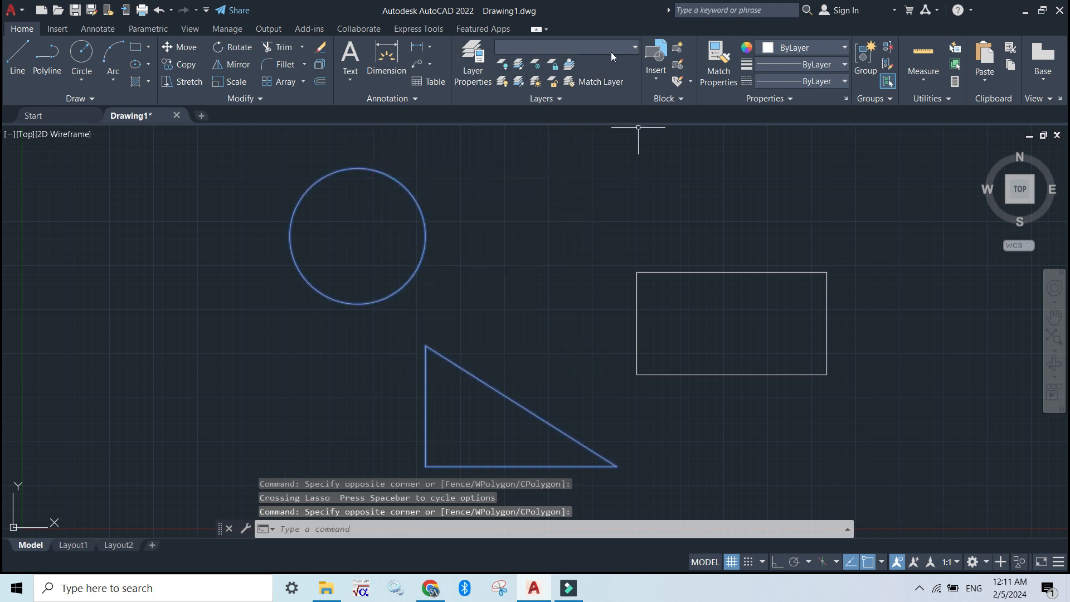
left_click(627, 47)
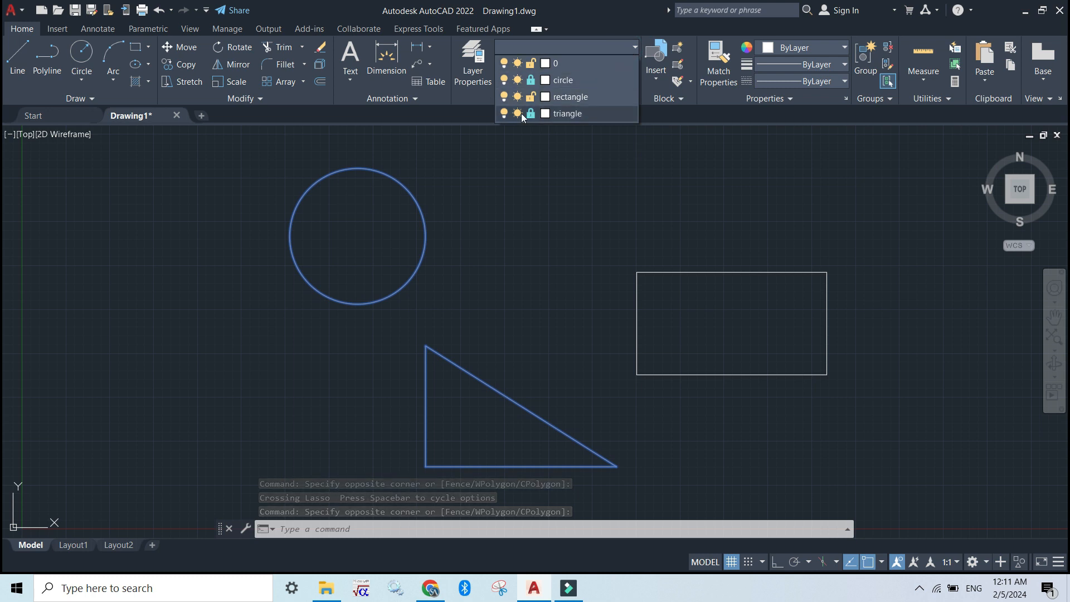
left_click(533, 169)
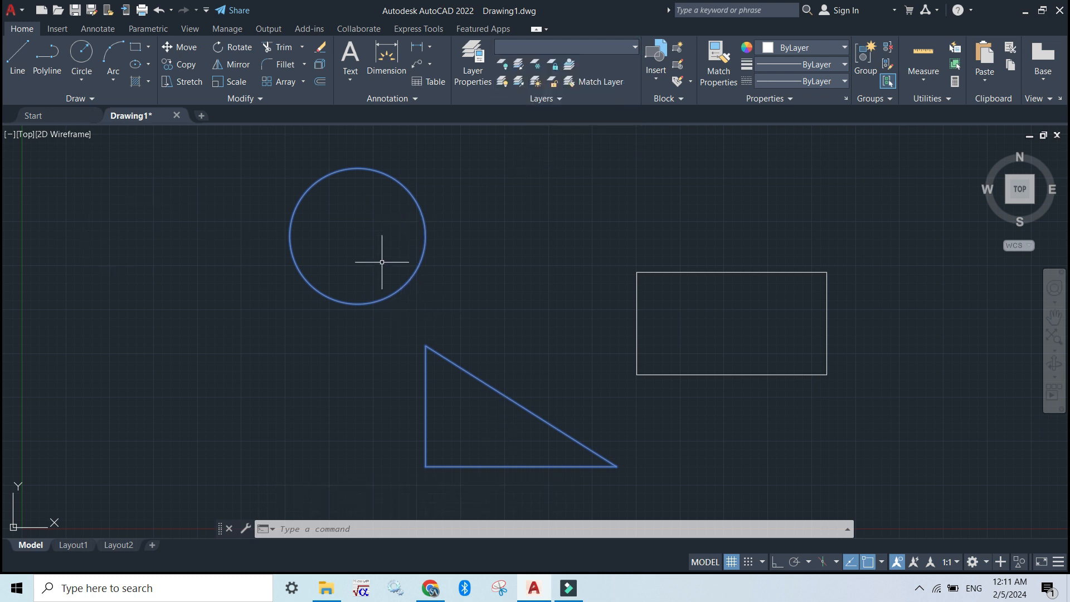
left_click(430, 257)
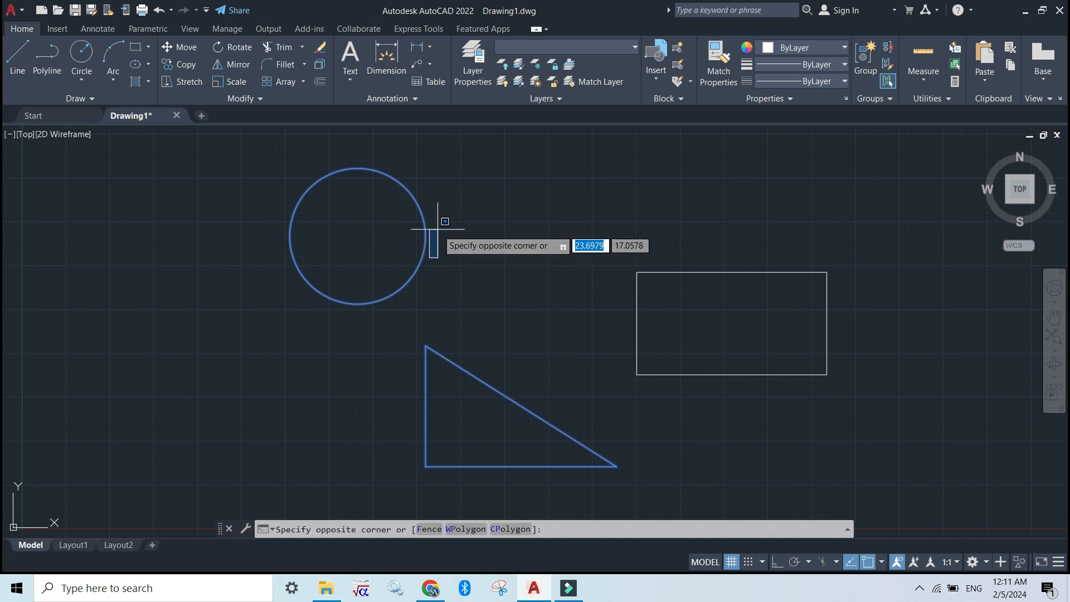
left_click(511, 233)
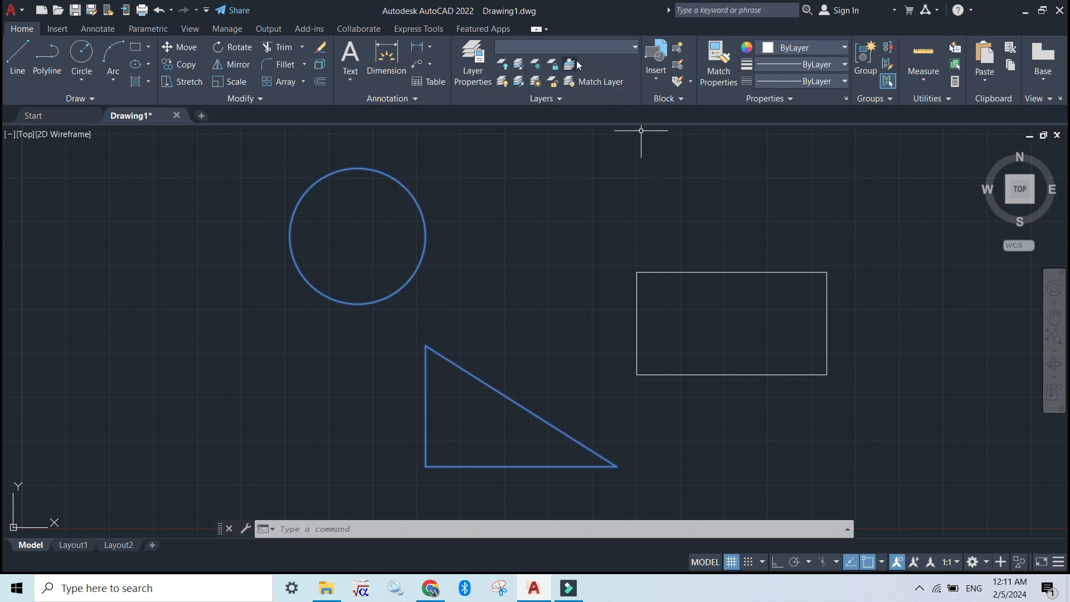
key("F7")
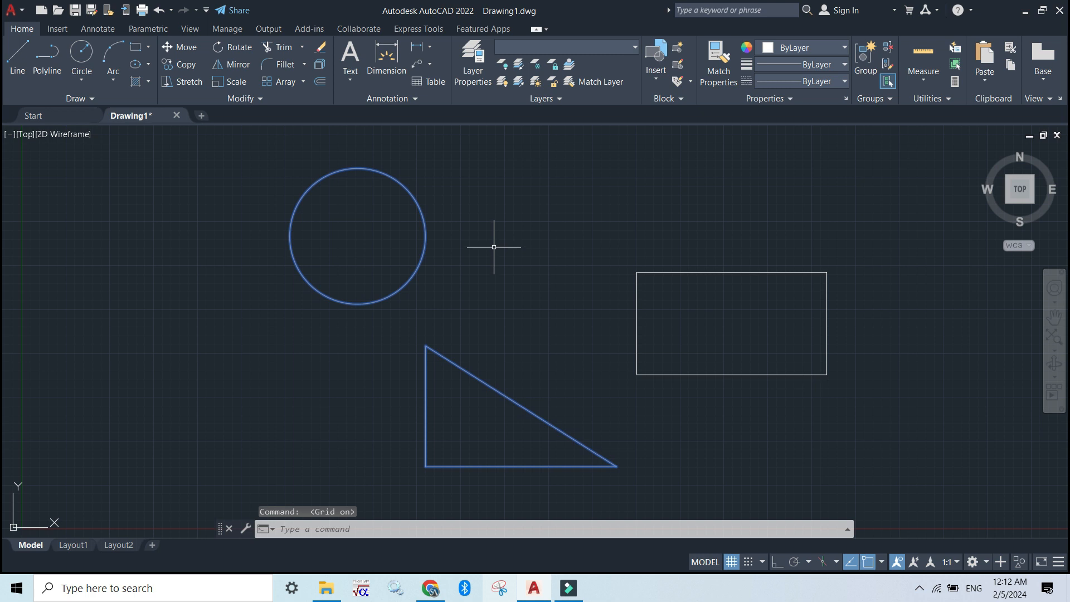